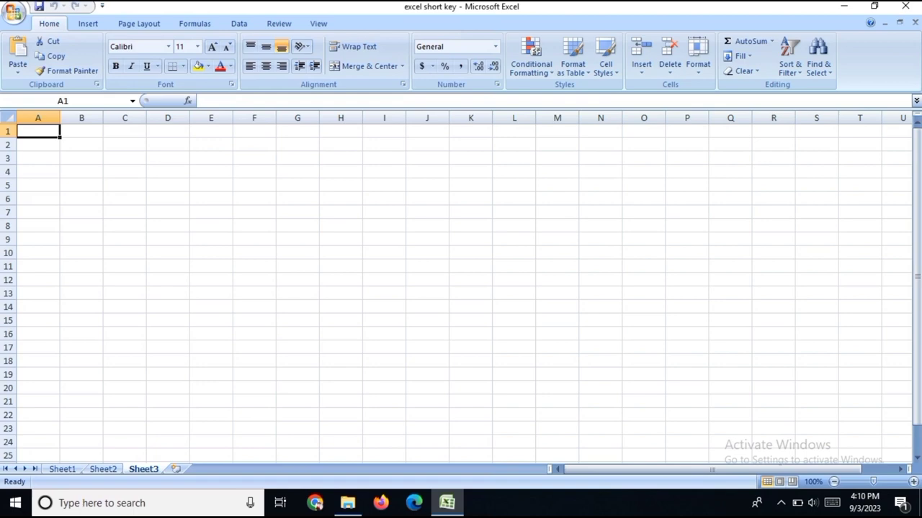
Step: Merge and centre A1:I1, then enter the title 'Data Entry Work' there
{"action": "key", "text": "shift+Right"}
{"action": "key", "text": "shift+Right"}
{"action": "key", "text": "shift+Right"}
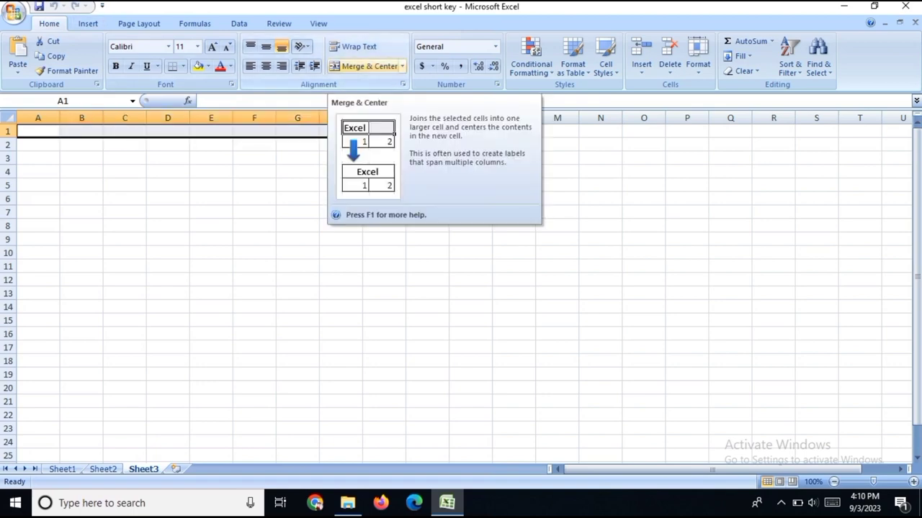
{"action": "left_click", "coordinate": [369, 65]}
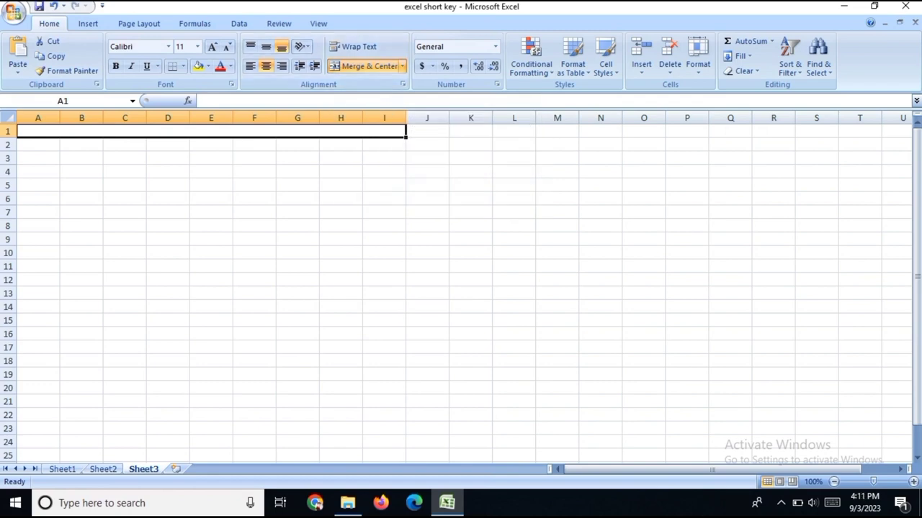
{"action": "type", "text": "Data En"}
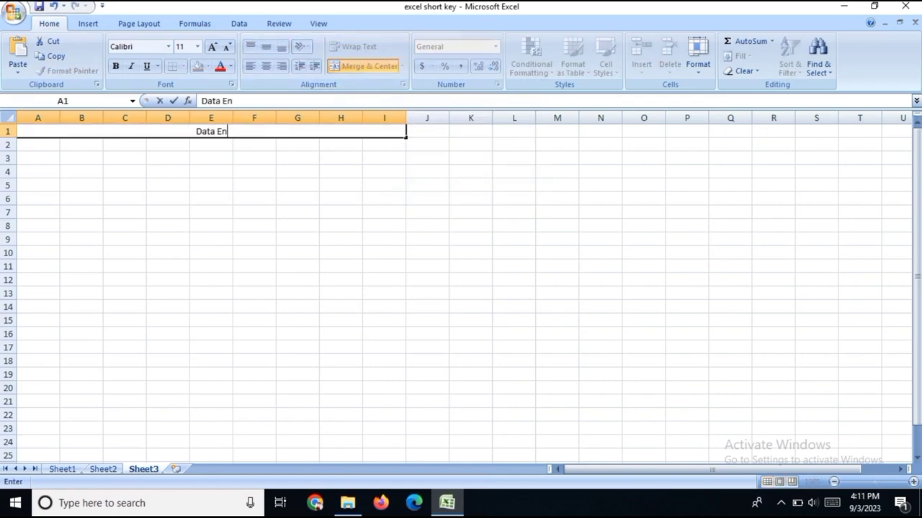
{"action": "type", "text": "try"}
{"action": "type", "text": " Work"}
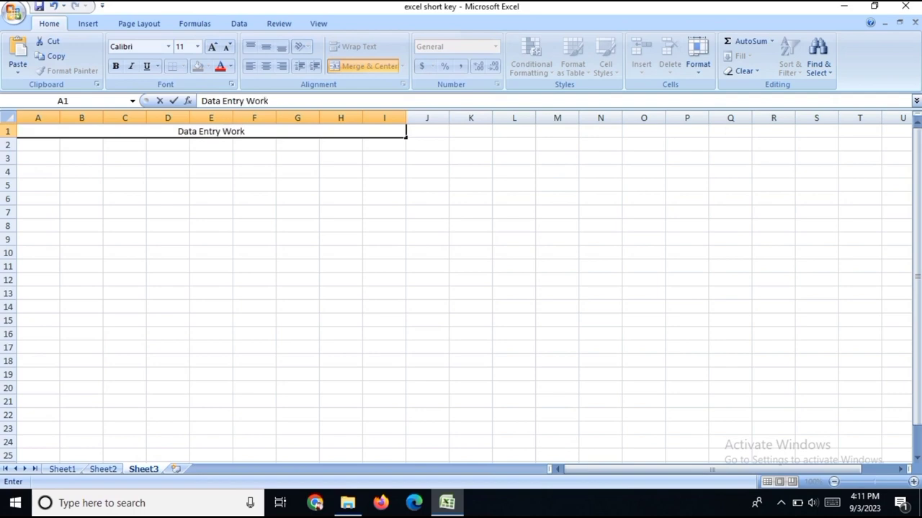
{"action": "left_click", "coordinate": [168, 171]}
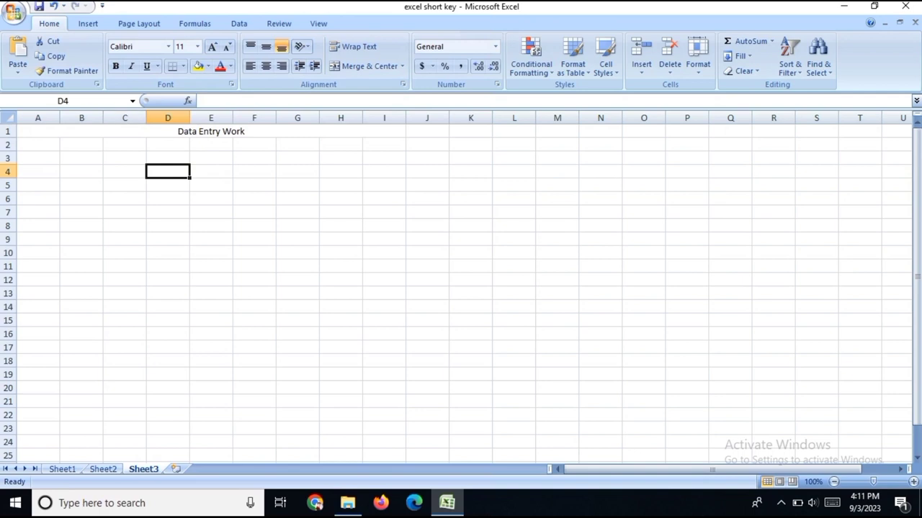
{"action": "left_click", "coordinate": [211, 131]}
Step: Enter headers S.N, Name, Father Name and Mother Name in A2:D2
{"action": "left_click", "coordinate": [39, 145]}
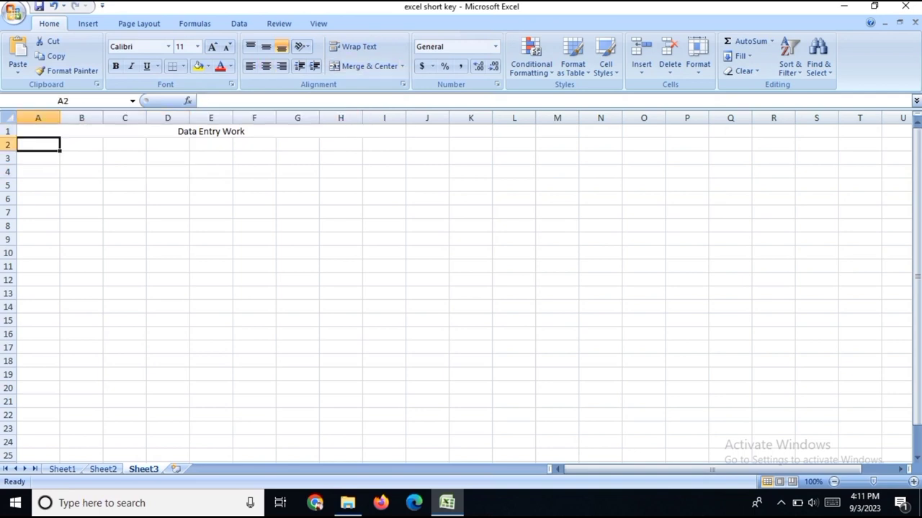
{"action": "type", "text": "SA"}
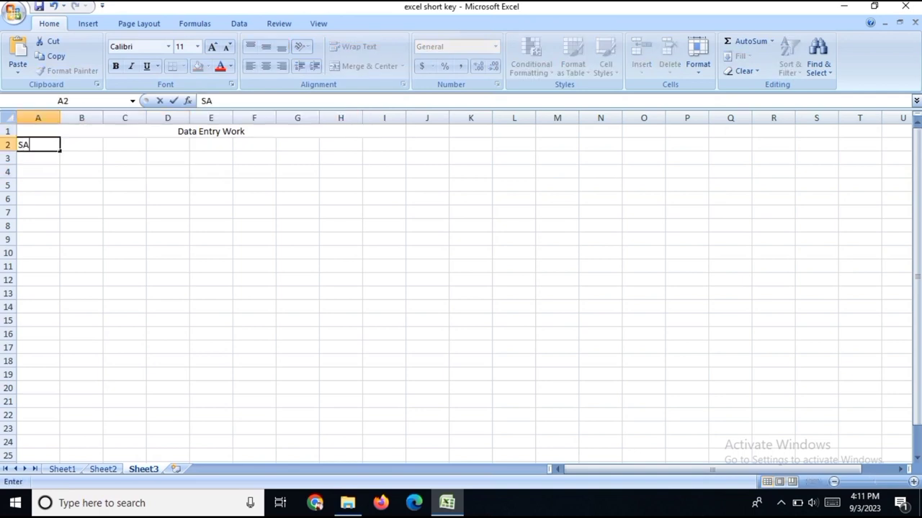
{"action": "key", "text": "BackSpace"}
{"action": "type", "text": ".N"}
{"action": "key", "text": "Tab"}
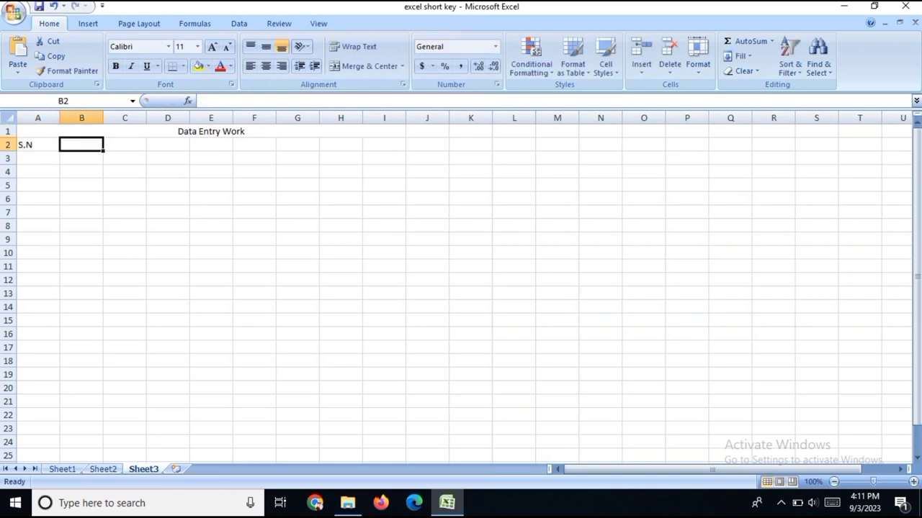
{"action": "type", "text": "Na"}
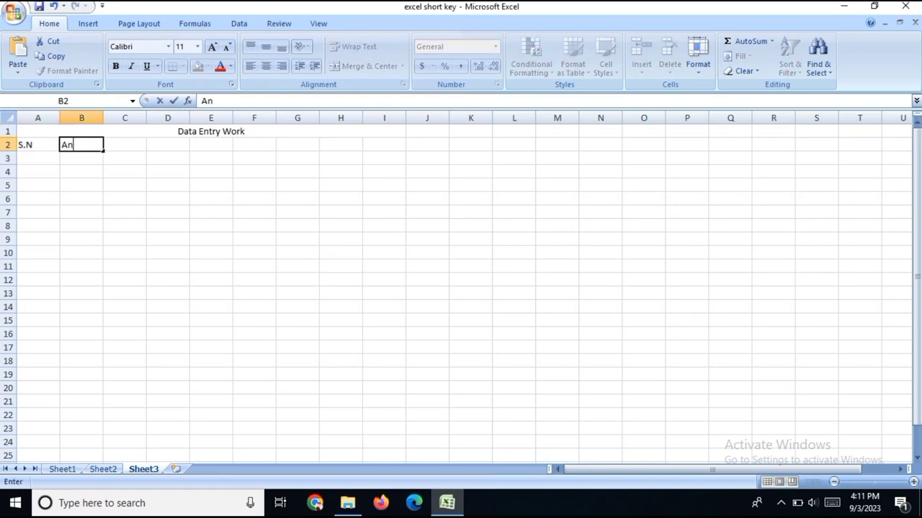
{"action": "type", "text": "me"}
{"action": "key", "text": "Tab"}
{"action": "type", "text": "Fat"}
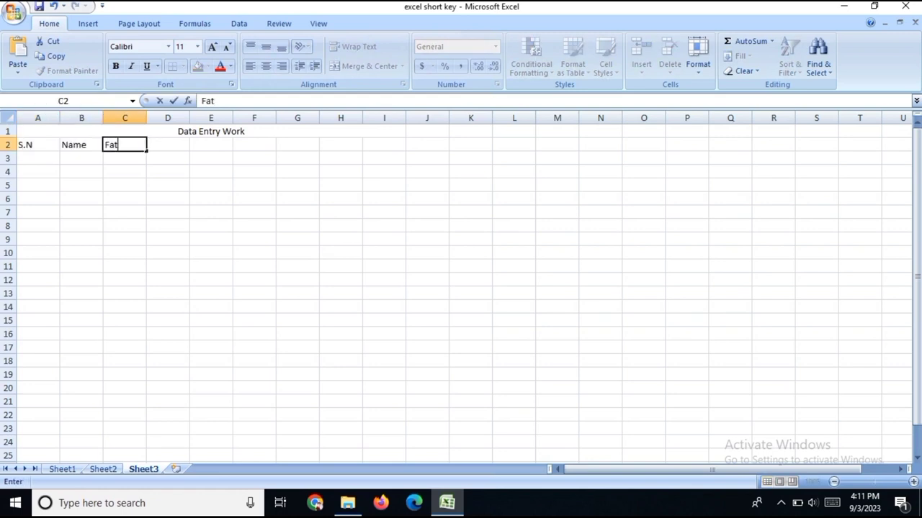
{"action": "type", "text": "her N"}
{"action": "type", "text": "ame"}
{"action": "key", "text": "Tab"}
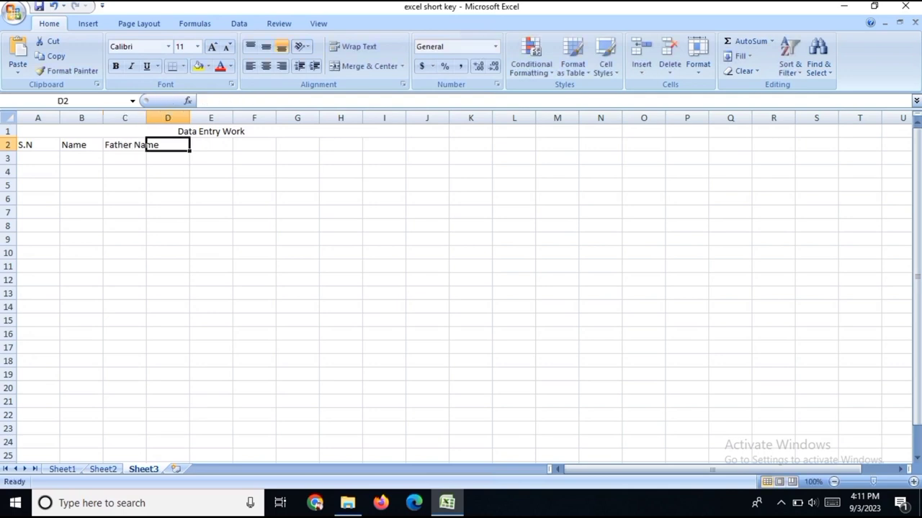
{"action": "type", "text": "F"}
{"action": "key", "text": "BackSpace"}
{"action": "type", "text": "Mo"}
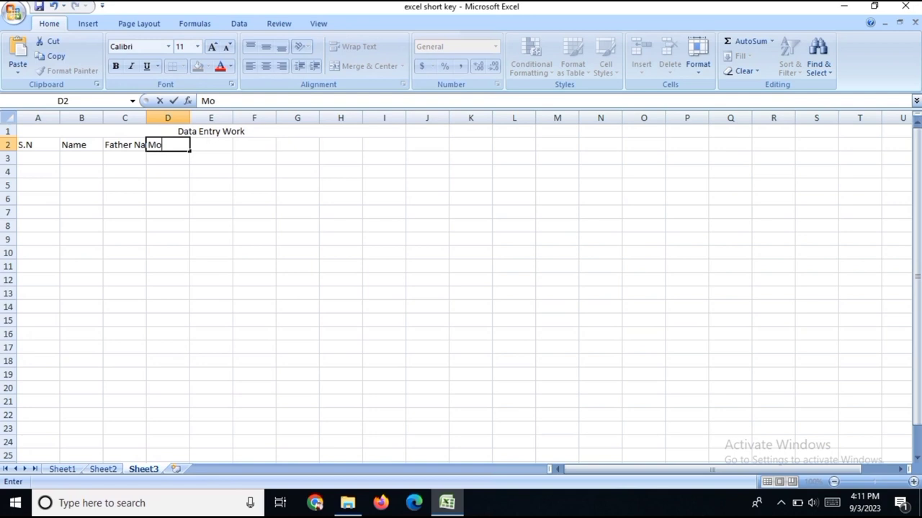
{"action": "type", "text": "ther N"}
{"action": "type", "text": "ame"}
{"action": "key", "text": "Tab"}
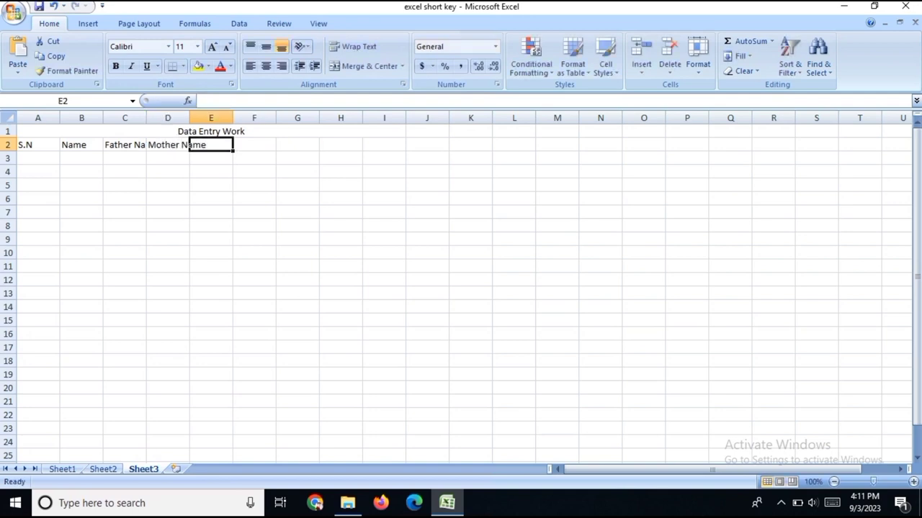
Step: Continue with headers Address, Pin Code, Mobile No, Aadhar No and Account No in E2:I2
{"action": "type", "text": "A"}
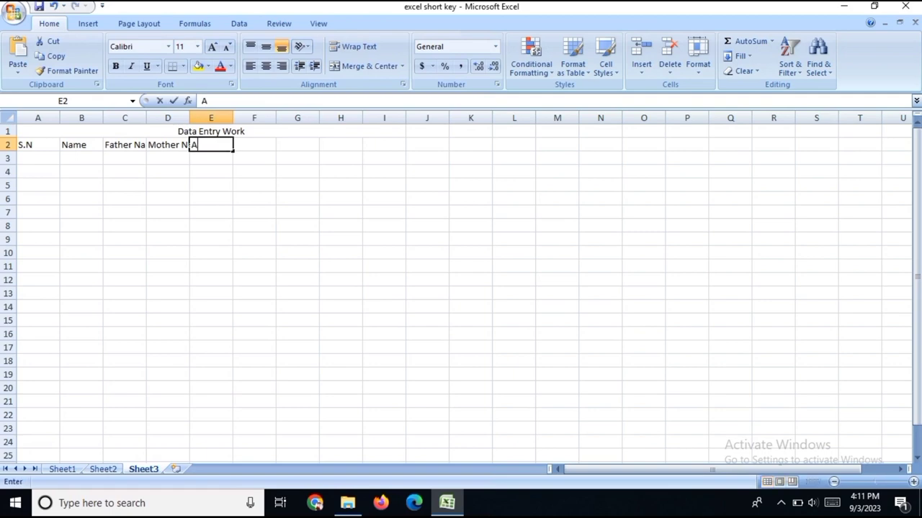
{"action": "type", "text": "ddre"}
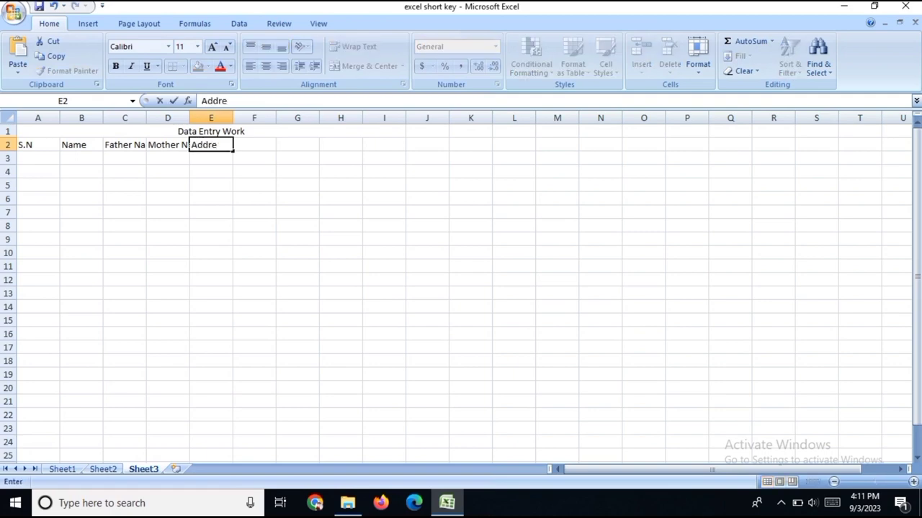
{"action": "type", "text": "ss"}
{"action": "key", "text": "Tab"}
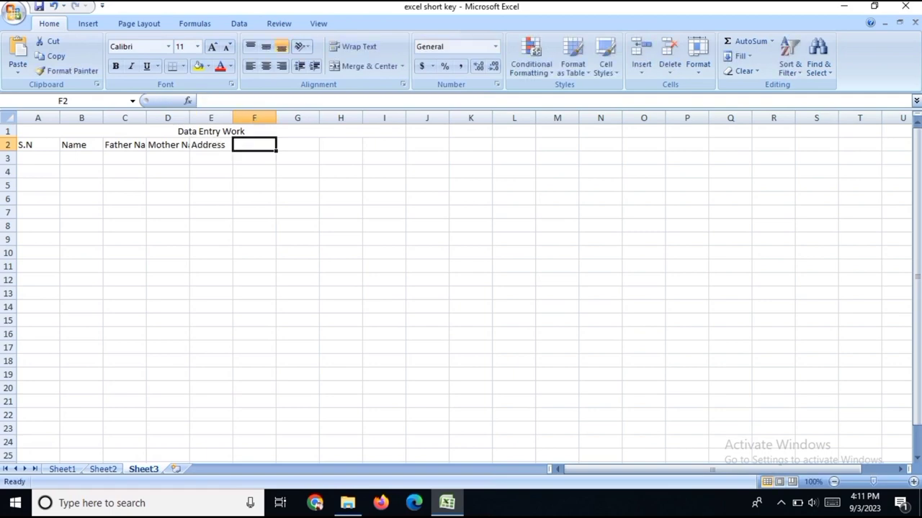
{"action": "type", "text": "Pin "}
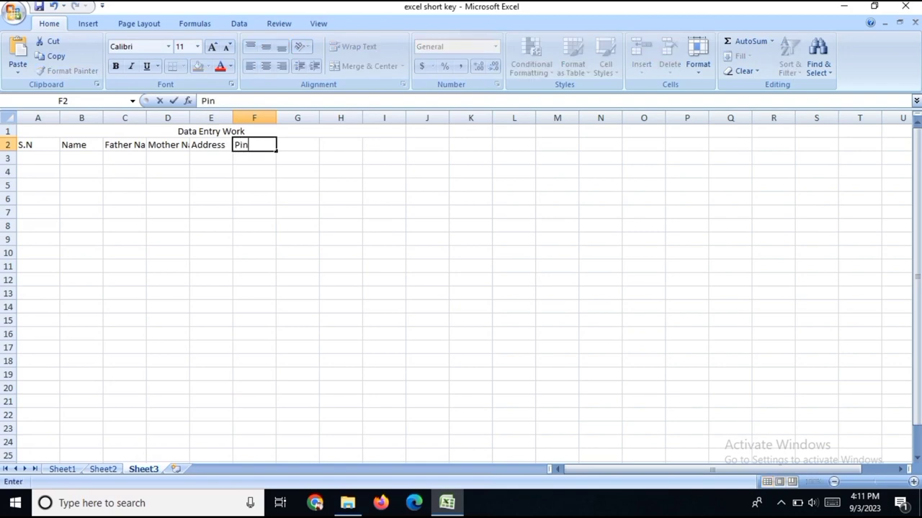
{"action": "type", "text": "Code"}
{"action": "key", "text": "Tab"}
{"action": "type", "text": "Mo"}
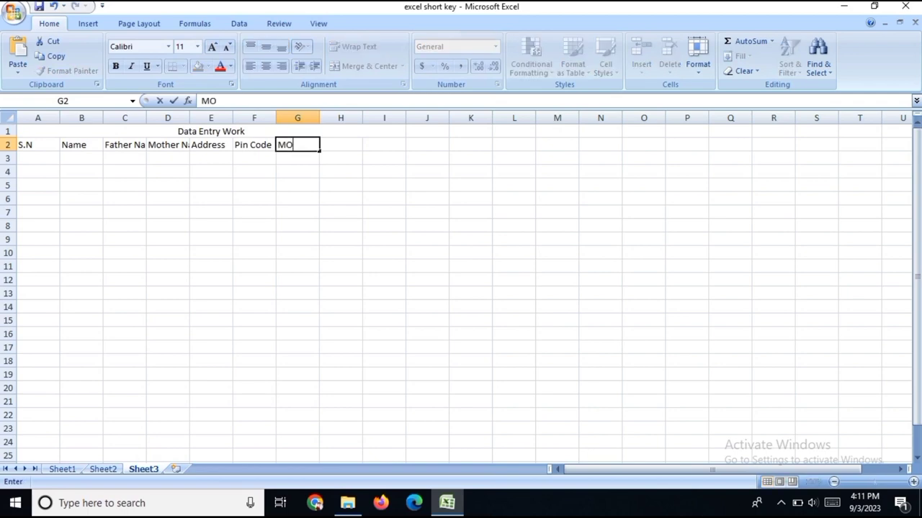
{"action": "type", "text": "n"}
{"action": "key", "text": "BackSpace"}
{"action": "key", "text": "BackSpace"}
{"action": "type", "text": "obilw"}
{"action": "key", "text": "BackSpace"}
{"action": "type", "text": "e No"}
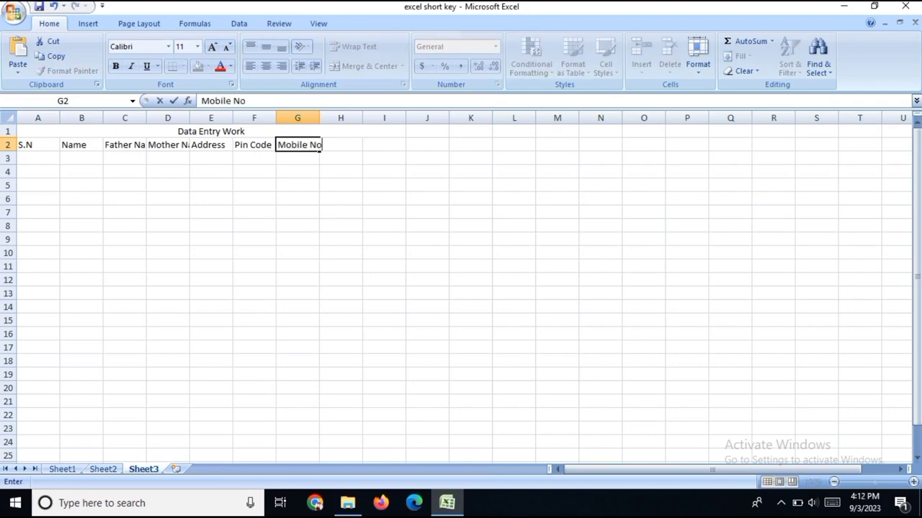
{"action": "key", "text": "Tab"}
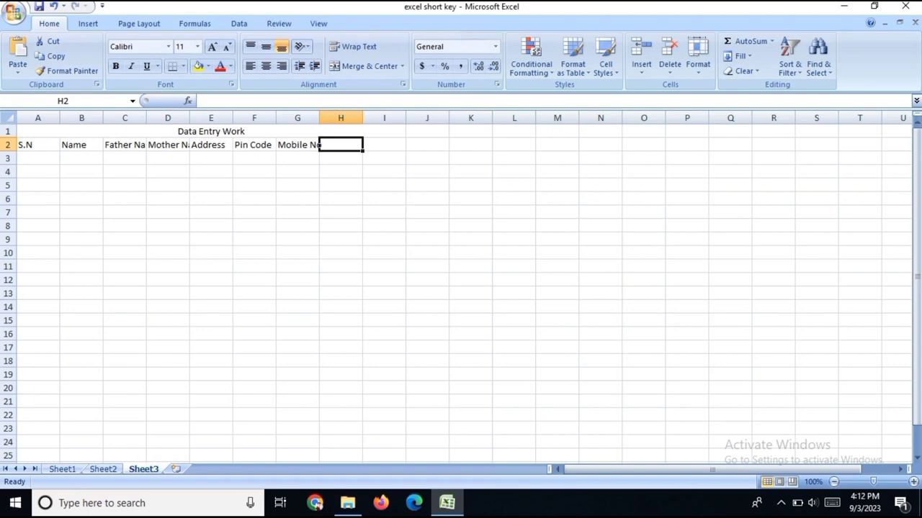
{"action": "type", "text": "Aa"}
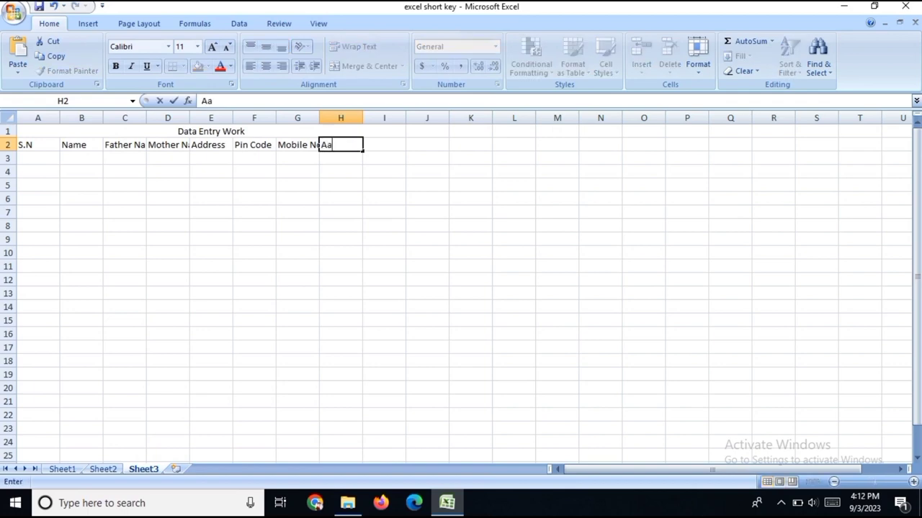
{"action": "type", "text": "dhar N"}
{"action": "type", "text": "o"}
{"action": "key", "text": "Tab"}
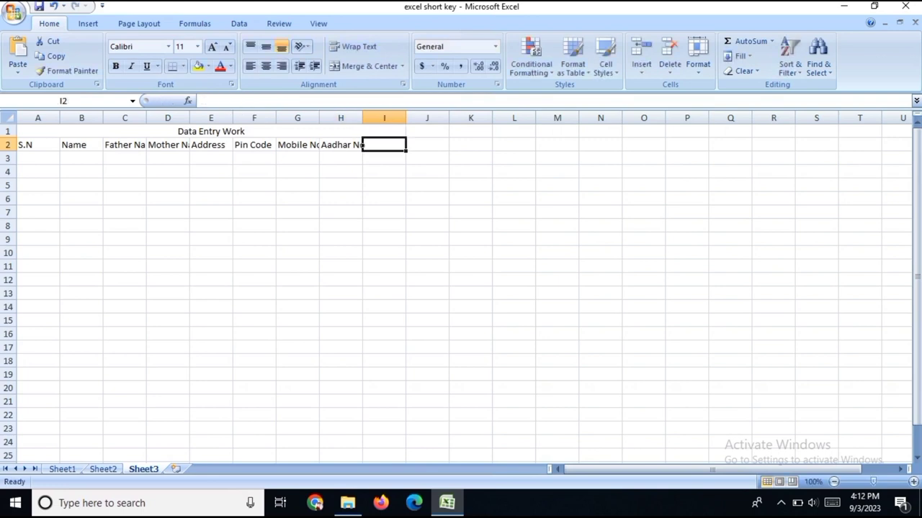
{"action": "type", "text": "A"}
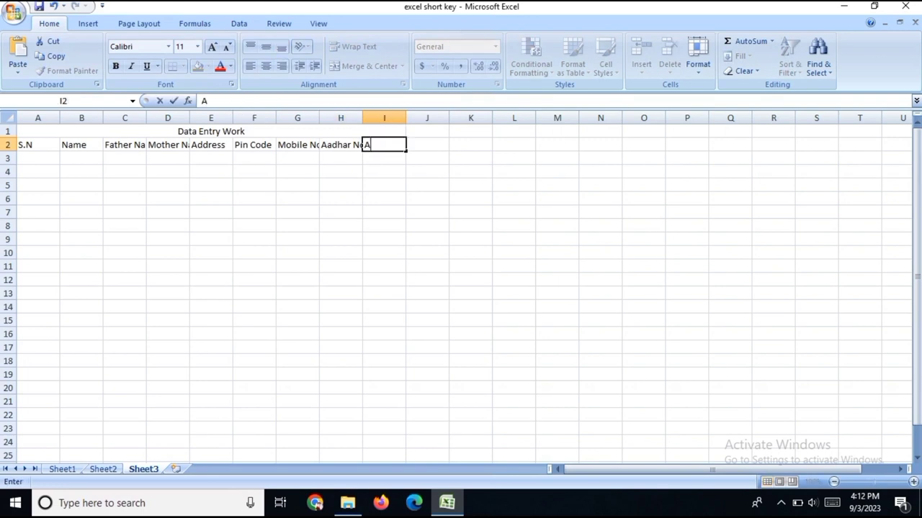
{"action": "type", "text": "ccount "}
{"action": "type", "text": "A"}
{"action": "key", "text": "BackSpace"}
{"action": "type", "text": "No"}
{"action": "key", "text": "Tab"}
Step: Add the Pan No header in J2 and AutoFit the widths of columns A to J
{"action": "type", "text": "Pa"}
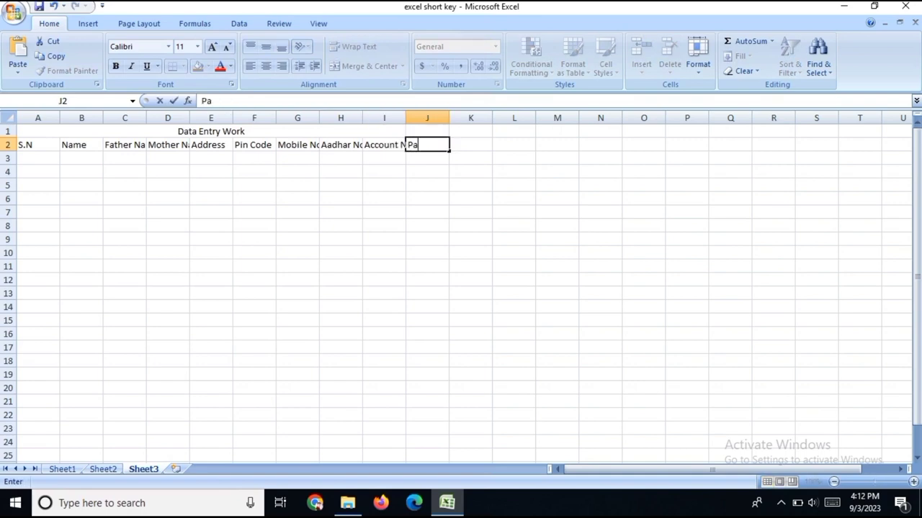
{"action": "type", "text": "n No"}
{"action": "left_click", "coordinate": [240, 199]}
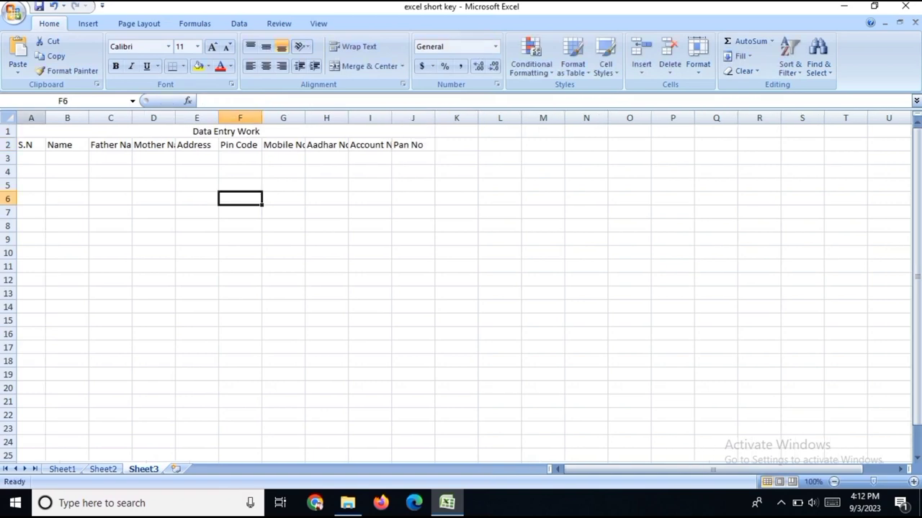
{"action": "left_click_drag", "start_coordinate": [31, 117], "coordinate": [413, 118]}
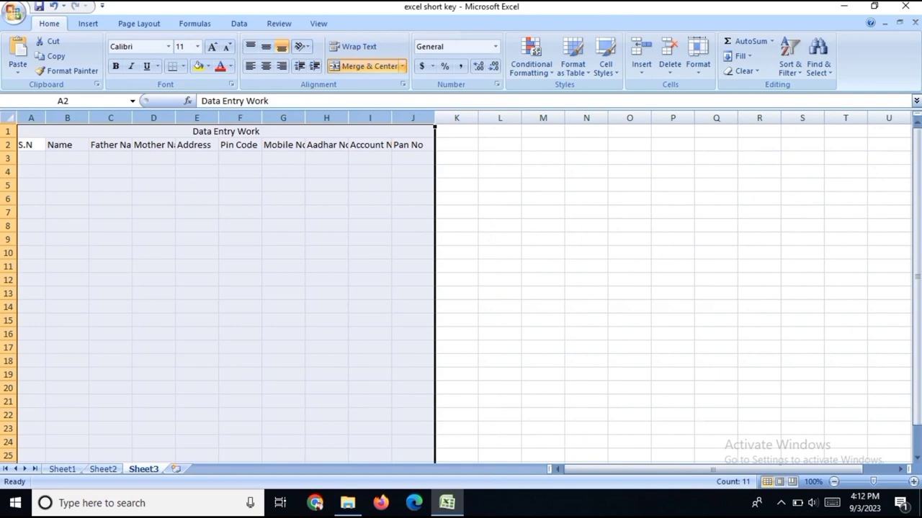
{"action": "left_click", "coordinate": [698, 57]}
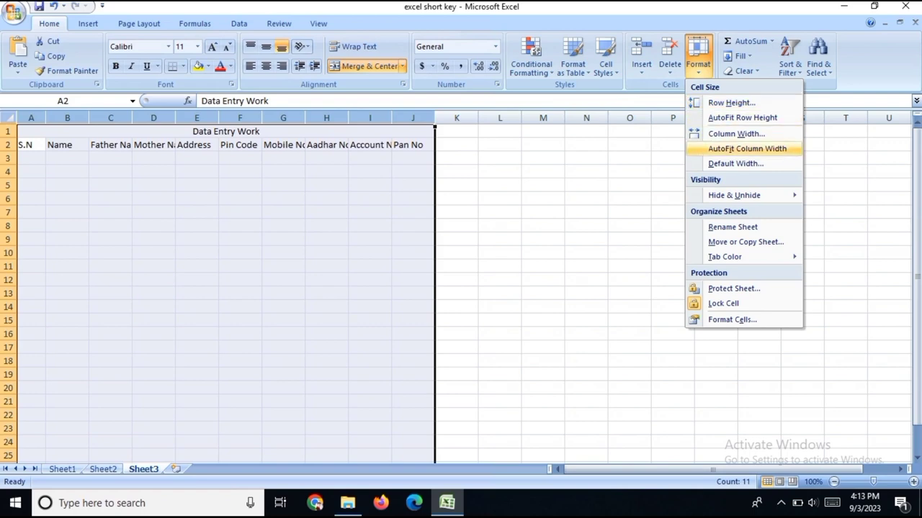
{"action": "left_click", "coordinate": [747, 149]}
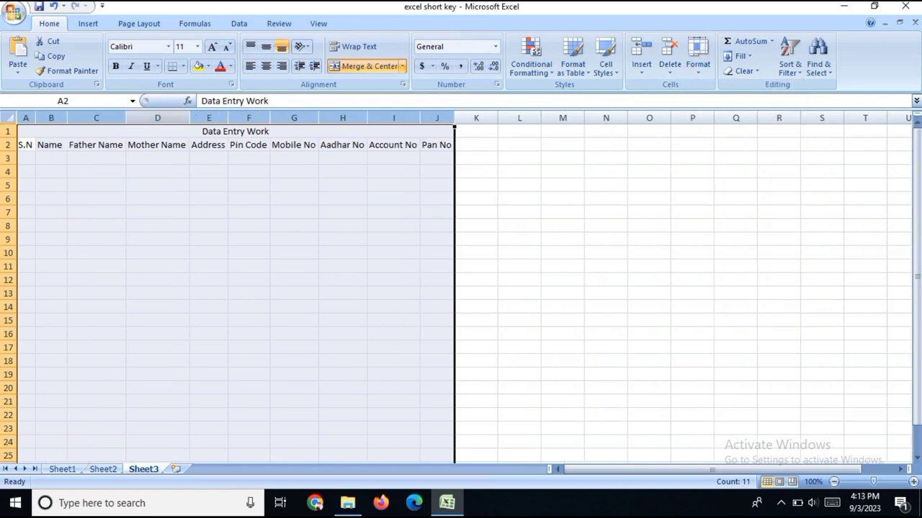
{"action": "left_click", "coordinate": [96, 198]}
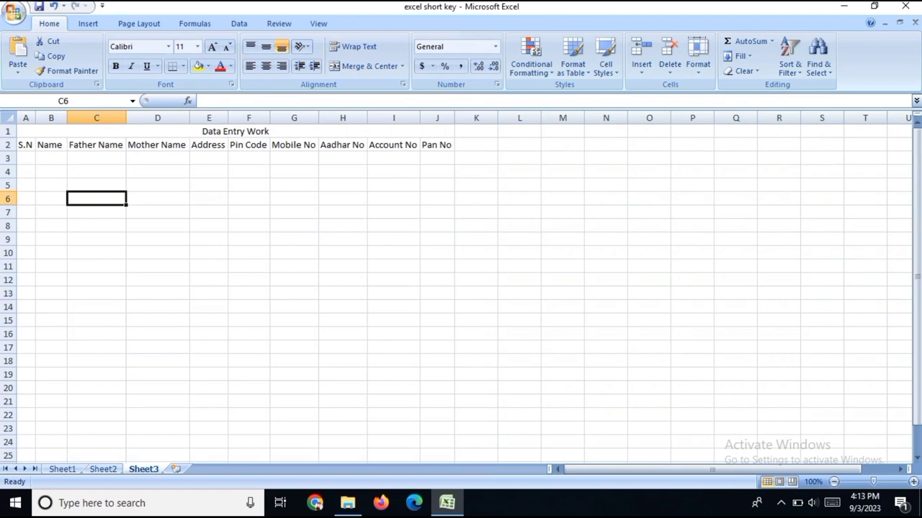
Step: Drag columns B through J together to one equal, wider width
{"action": "mouse_move", "coordinate": [50, 117]}
{"action": "left_mouse_down"}
{"action": "mouse_move", "coordinate": [498, 118]}
{"action": "mouse_move", "coordinate": [437, 118]}
{"action": "left_mouse_up"}
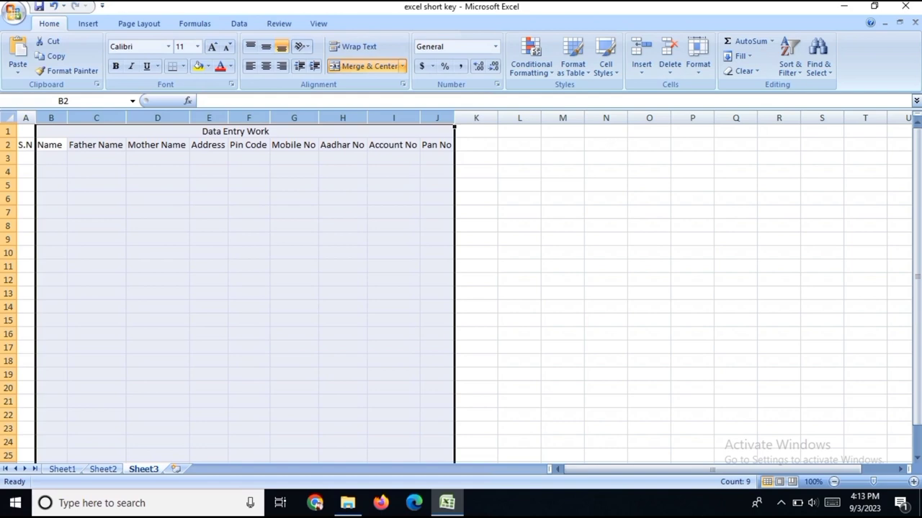
{"action": "left_click_drag", "start_coordinate": [190, 118], "coordinate": [202, 118]}
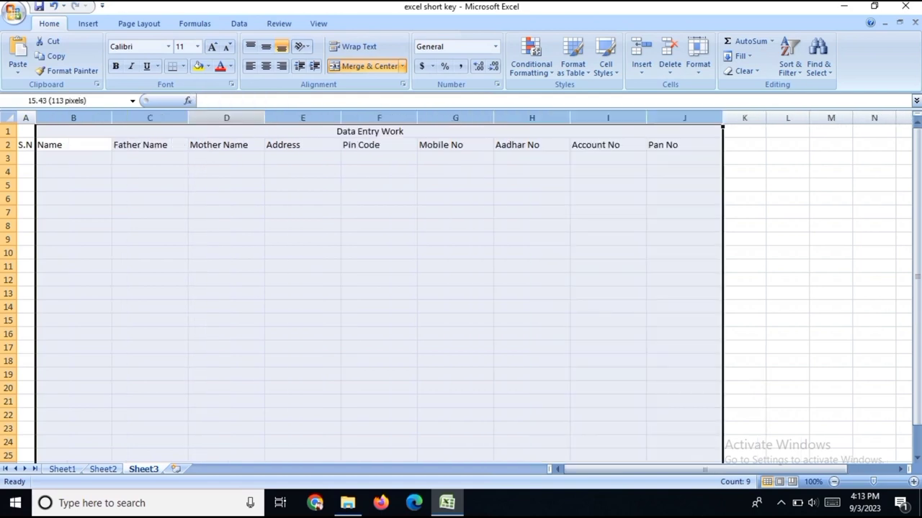
{"action": "left_click_drag", "start_coordinate": [264, 118], "coordinate": [267, 118]}
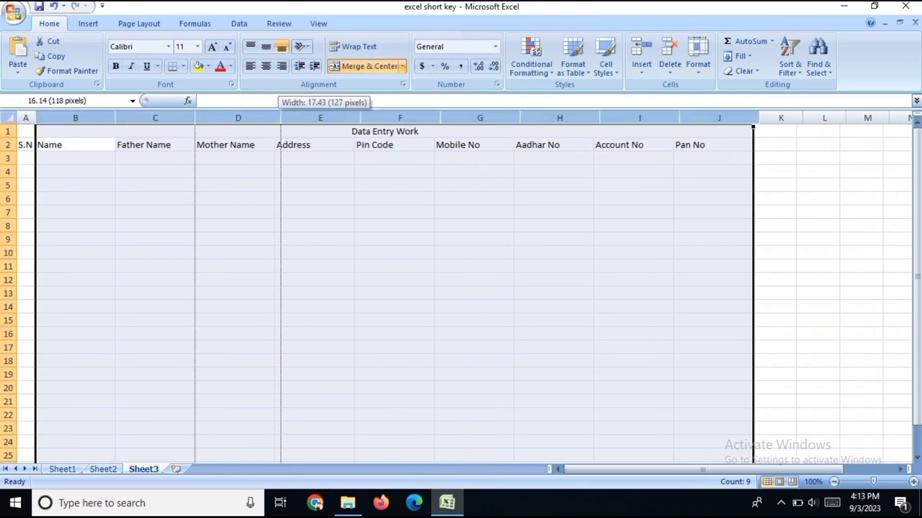
{"action": "left_click_drag", "start_coordinate": [274, 118], "coordinate": [281, 119]}
{"action": "left_click", "coordinate": [250, 158]}
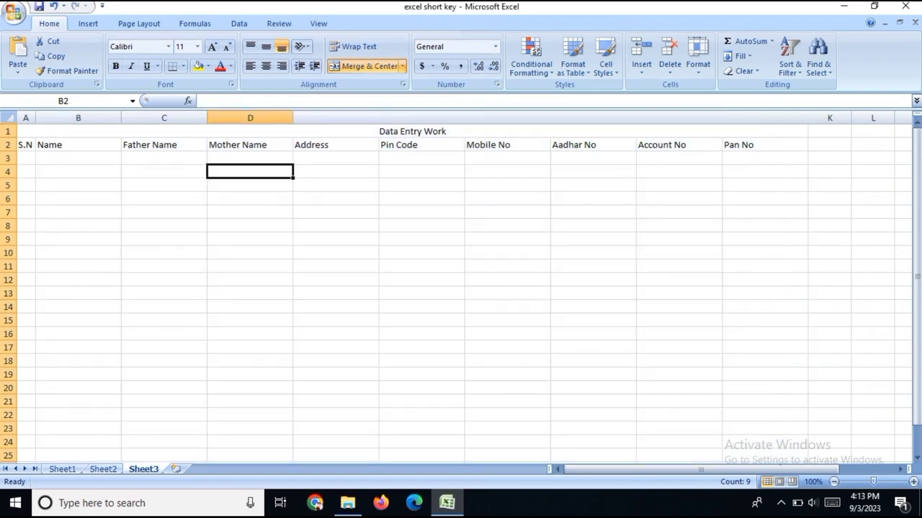
{"action": "left_click", "coordinate": [9, 145]}
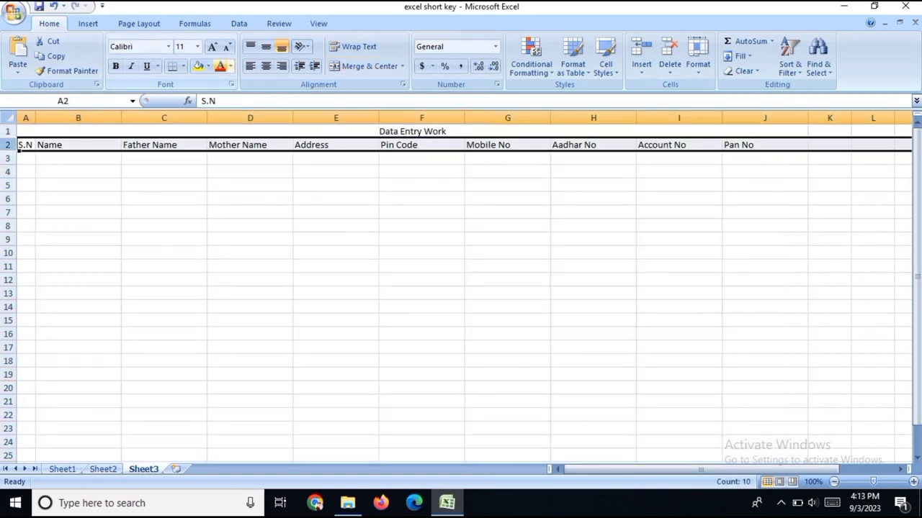
Step: Make the row 2 headers centred, bold and size 16, and widen column A
{"action": "left_click", "coordinate": [265, 65]}
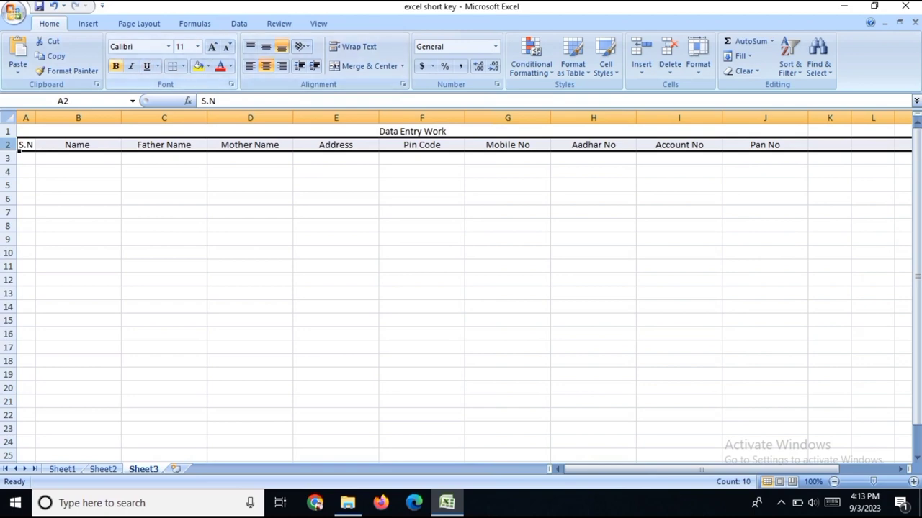
{"action": "key", "text": "ctrl+b"}
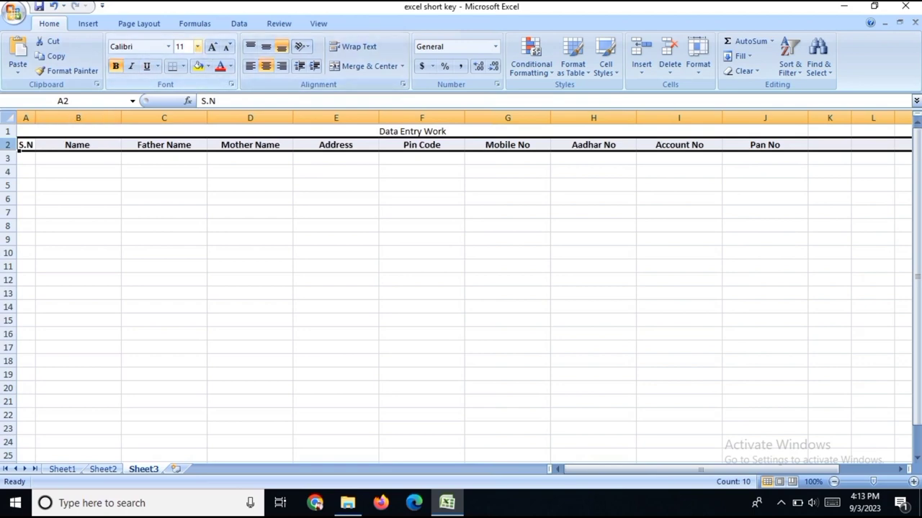
{"action": "key", "text": "alt+h"}
{"action": "key", "text": "f"}
{"action": "key", "text": "s"}
{"action": "key", "text": "Down"}
{"action": "key", "text": "Down"}
{"action": "key", "text": "Down"}
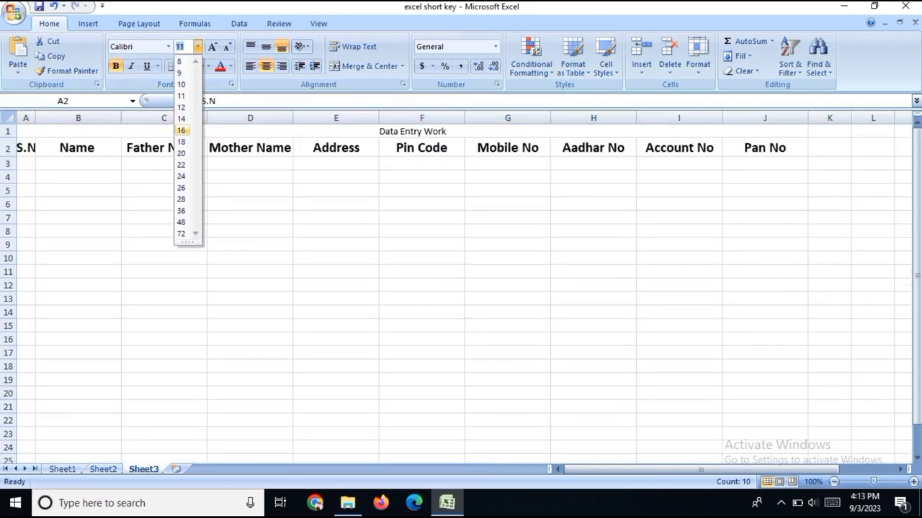
{"action": "key", "text": "Return"}
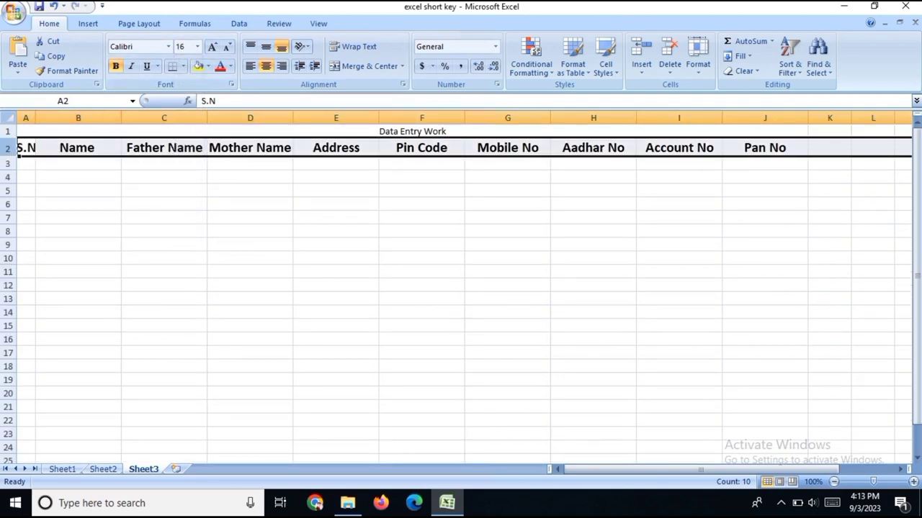
{"action": "key", "text": "ctrl+space"}
{"action": "left_click_drag", "start_coordinate": [36, 117], "coordinate": [49, 118]}
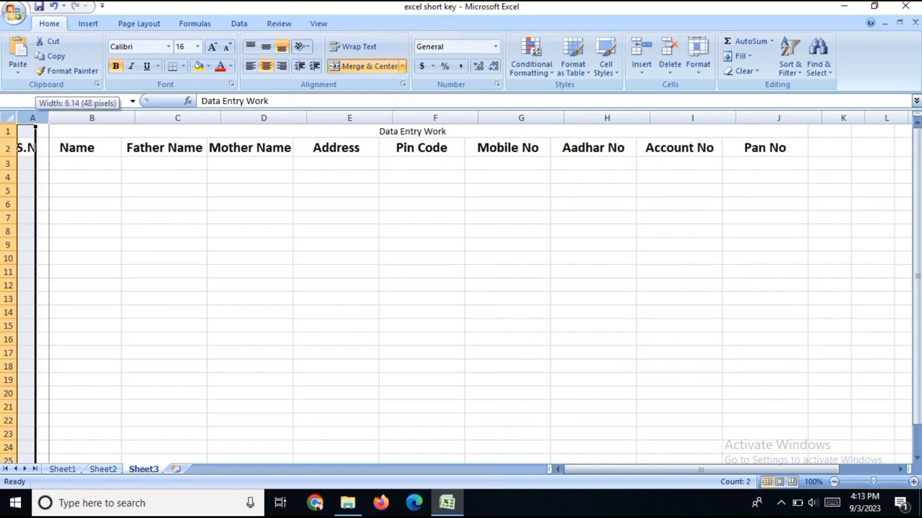
{"action": "left_click", "coordinate": [91, 147]}
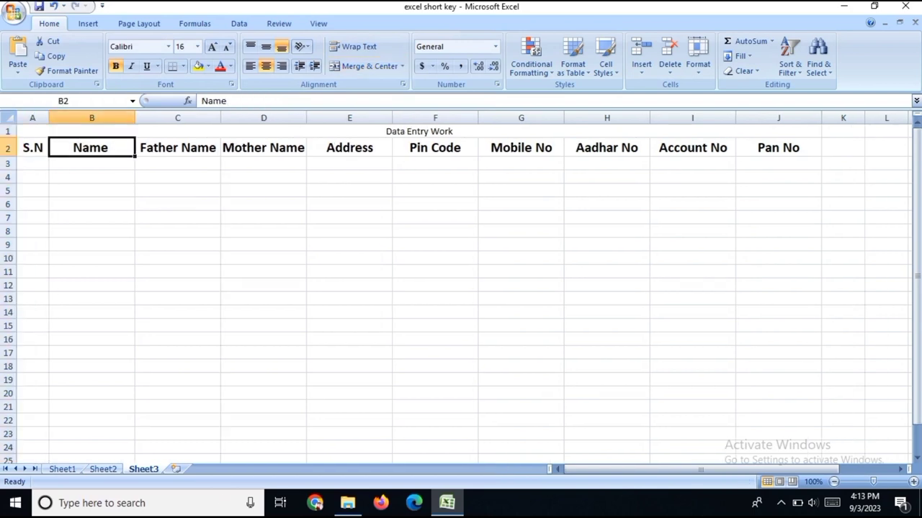
Step: Make the Data Entry Work title bold at font size 22
{"action": "key", "text": "Up"}
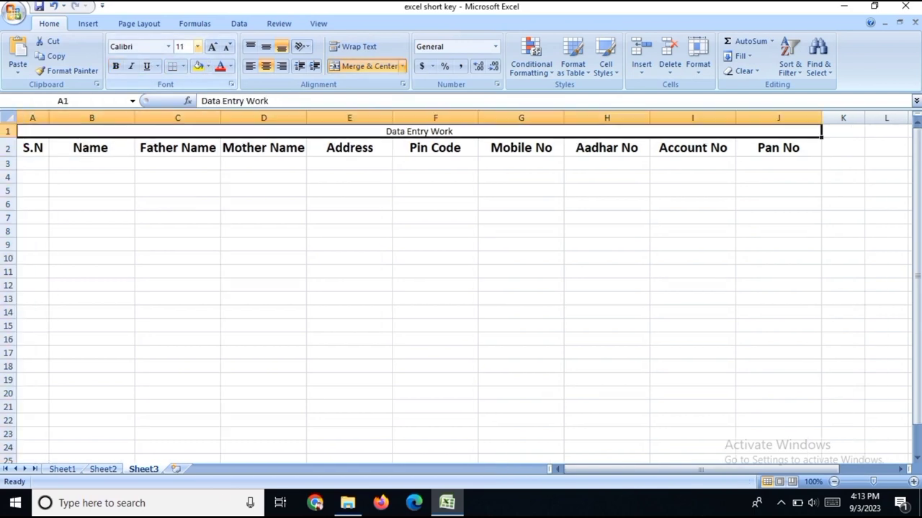
{"action": "left_click", "coordinate": [198, 47]}
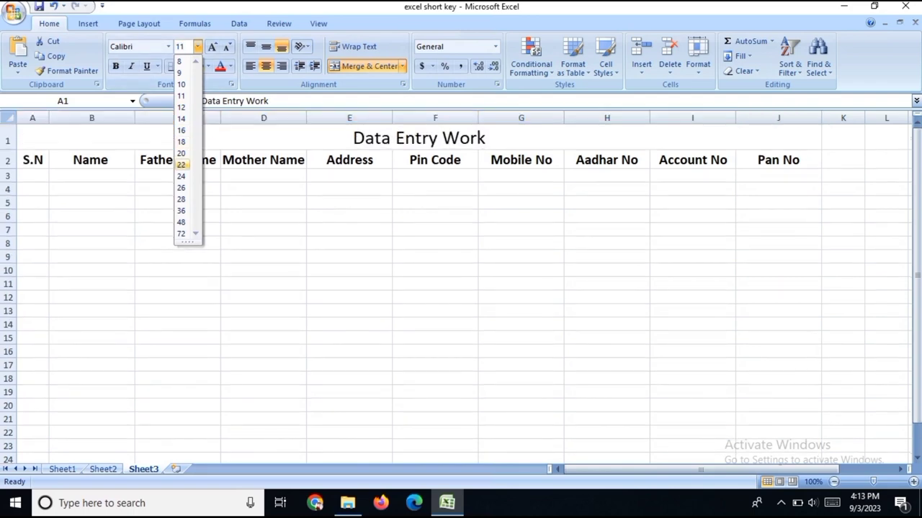
{"action": "left_click", "coordinate": [182, 160]}
{"action": "key", "text": "ctrl+b"}
{"action": "left_click", "coordinate": [263, 229]}
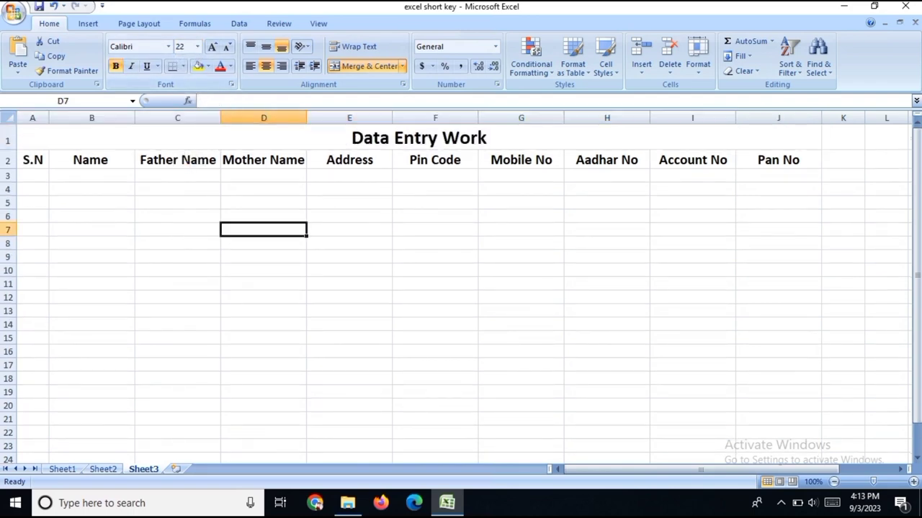
{"action": "left_click", "coordinate": [237, 138]}
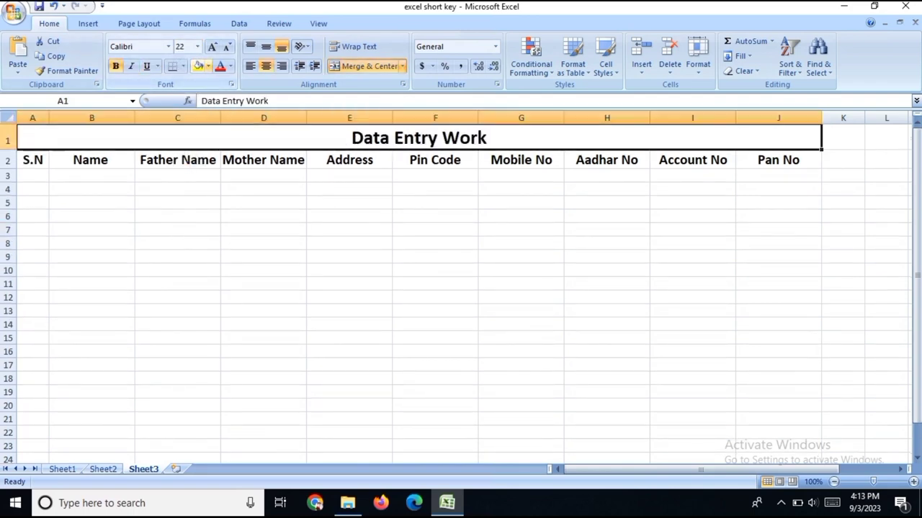
{"action": "left_click", "coordinate": [208, 66]}
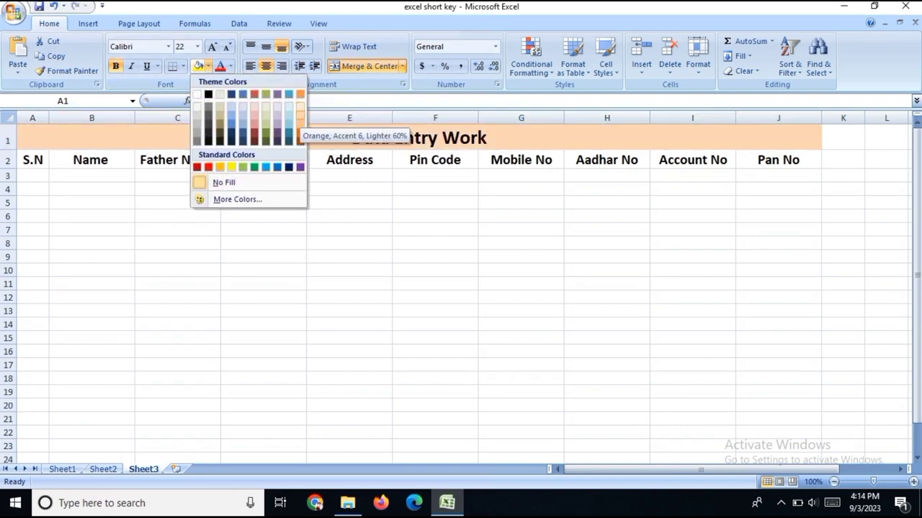
Step: Give the title cell a blue fill with white text
{"action": "left_click", "coordinate": [277, 167]}
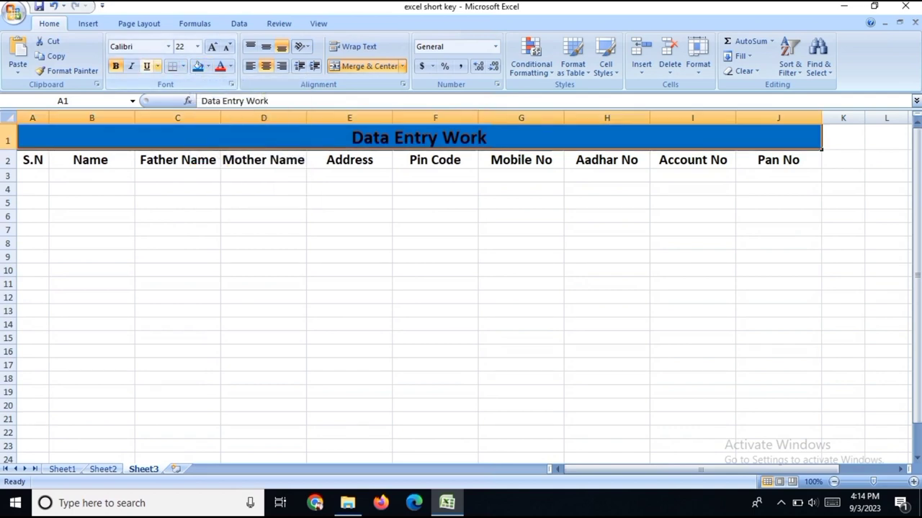
{"action": "left_click", "coordinate": [230, 67]}
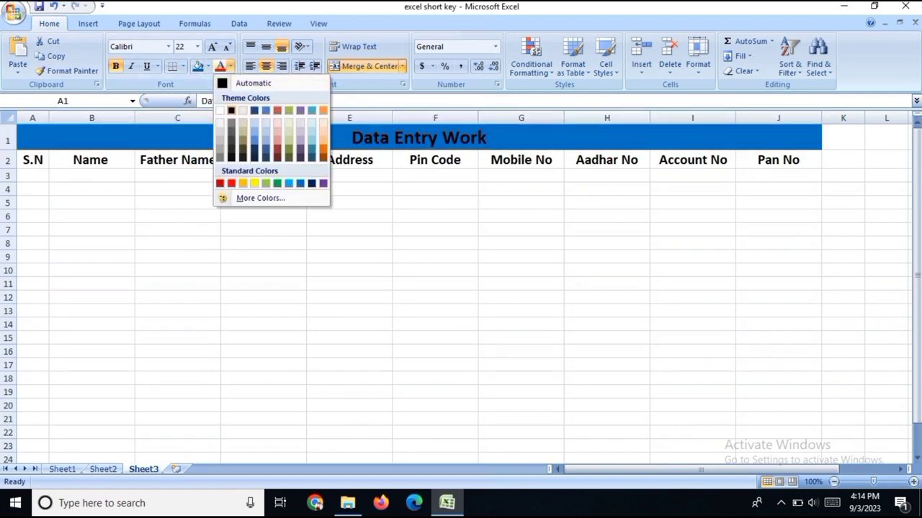
{"action": "left_click", "coordinate": [220, 110]}
{"action": "left_click", "coordinate": [263, 203]}
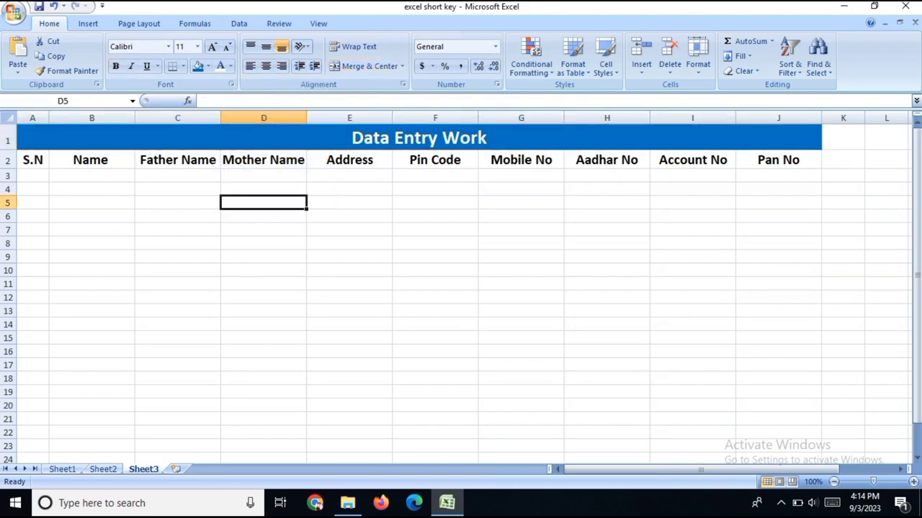
Step: Fill header row A2:J2 light orange
{"action": "left_click_drag", "start_coordinate": [33, 160], "coordinate": [777, 160]}
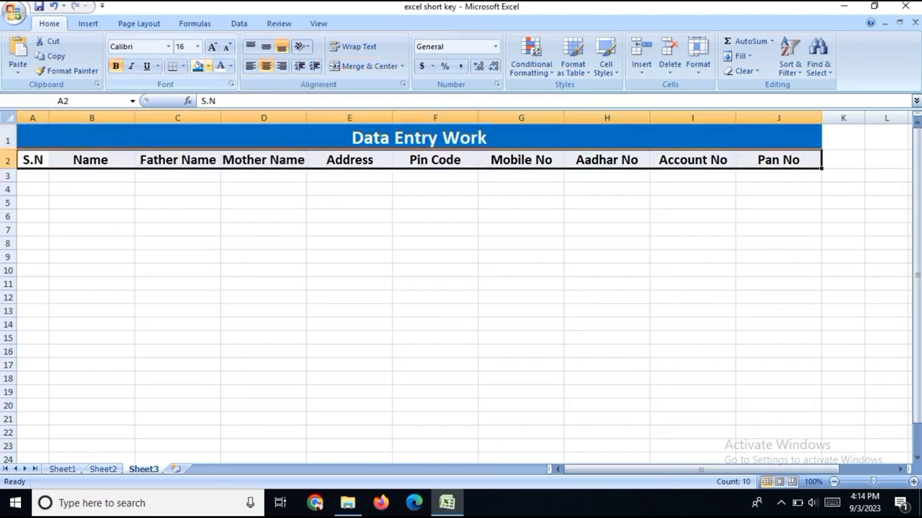
{"action": "left_click", "coordinate": [208, 66]}
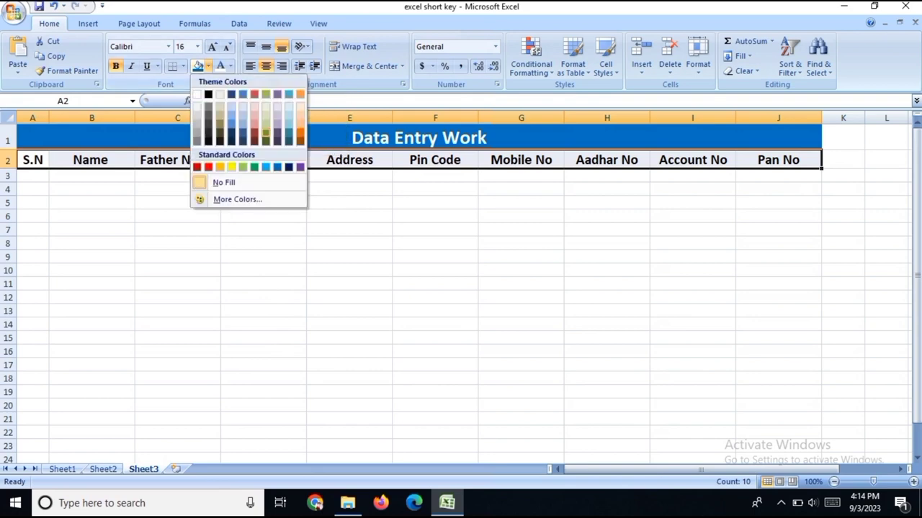
{"action": "left_click", "coordinate": [197, 94]}
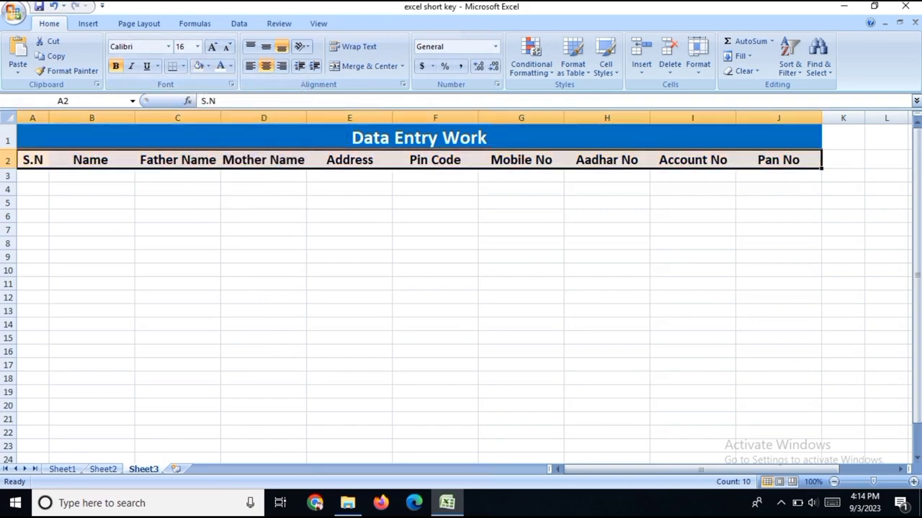
Step: Select A1:J23 and apply All Borders to every cell
{"action": "left_click", "coordinate": [91, 216]}
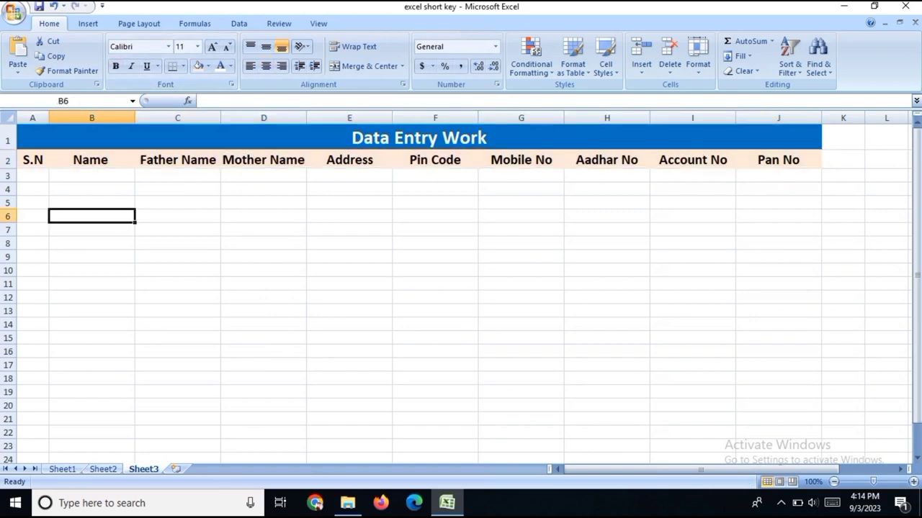
{"action": "left_click", "coordinate": [419, 138]}
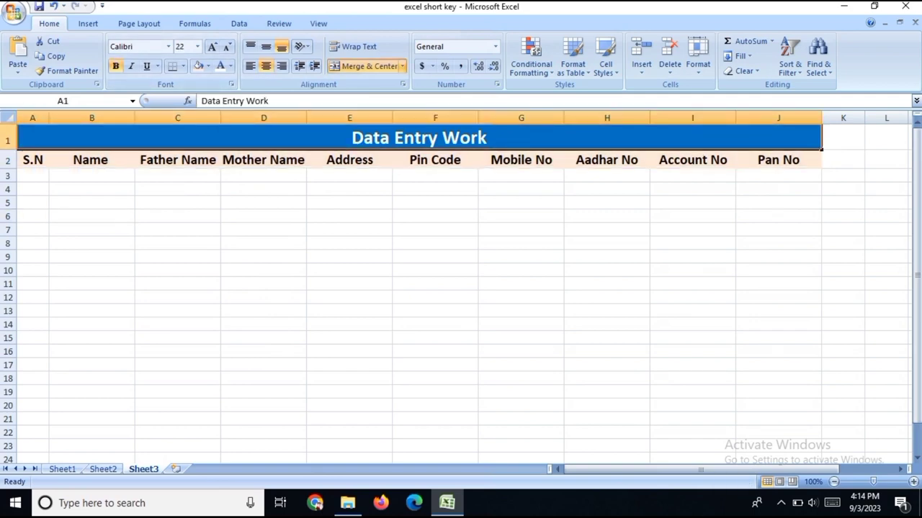
{"action": "key", "text": "shift+Down"}
{"action": "key", "text": "shift+Down"}
{"action": "key", "text": "shift+Down"}
{"action": "key", "text": "shift+Down"}
{"action": "key", "text": "shift+Down"}
{"action": "key", "text": "shift+Down"}
{"action": "key", "text": "shift+Down"}
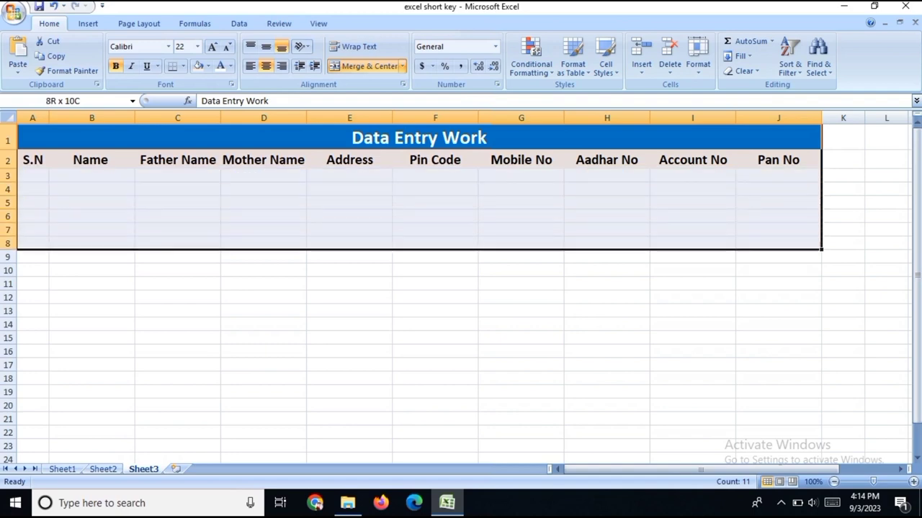
{"action": "key", "text": "shift+Down"}
{"action": "key", "text": "shift+Down"}
{"action": "key", "text": "shift+Down"}
{"action": "key", "text": "shift+Down"}
{"action": "key", "text": "shift+Down"}
{"action": "key", "text": "shift+Down"}
{"action": "key", "text": "shift+Down"}
{"action": "key", "text": "shift+Down"}
{"action": "key", "text": "shift+Down"}
{"action": "key", "text": "shift+Down"}
{"action": "key", "text": "shift+Down"}
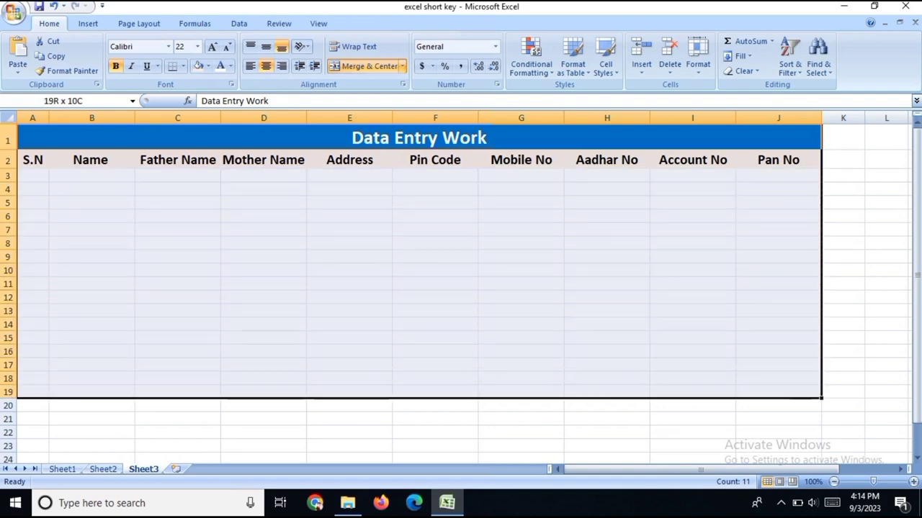
{"action": "key", "text": "shift+Down"}
{"action": "key", "text": "shift+Down"}
{"action": "key", "text": "shift+Down"}
{"action": "key", "text": "shift+Down"}
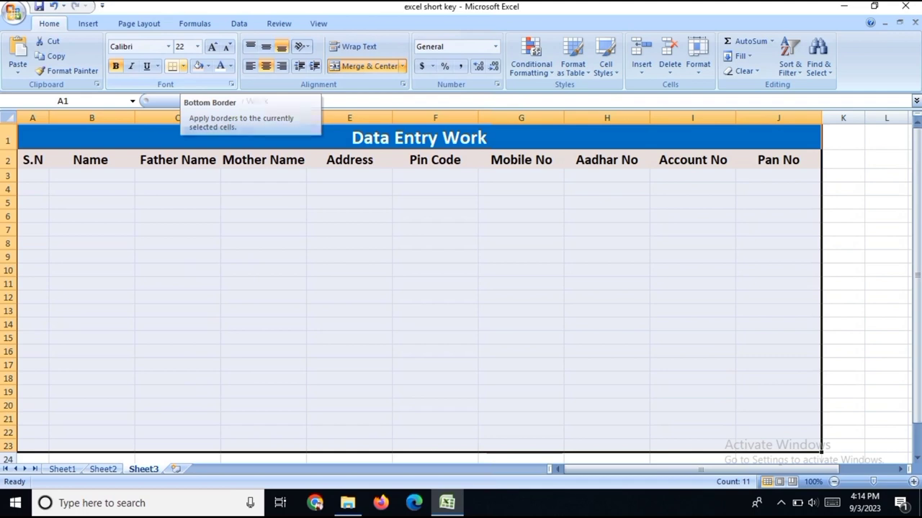
{"action": "left_click", "coordinate": [184, 66]}
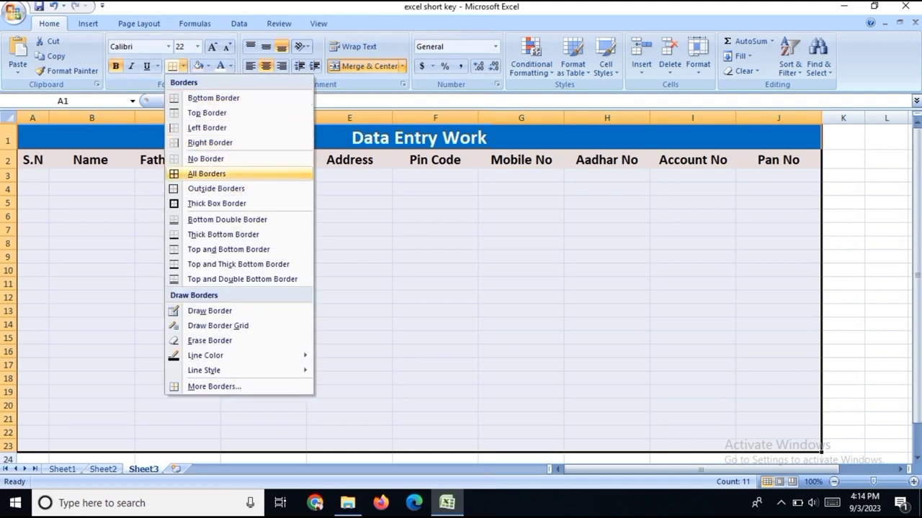
{"action": "left_click", "coordinate": [207, 174]}
{"action": "left_click", "coordinate": [264, 229]}
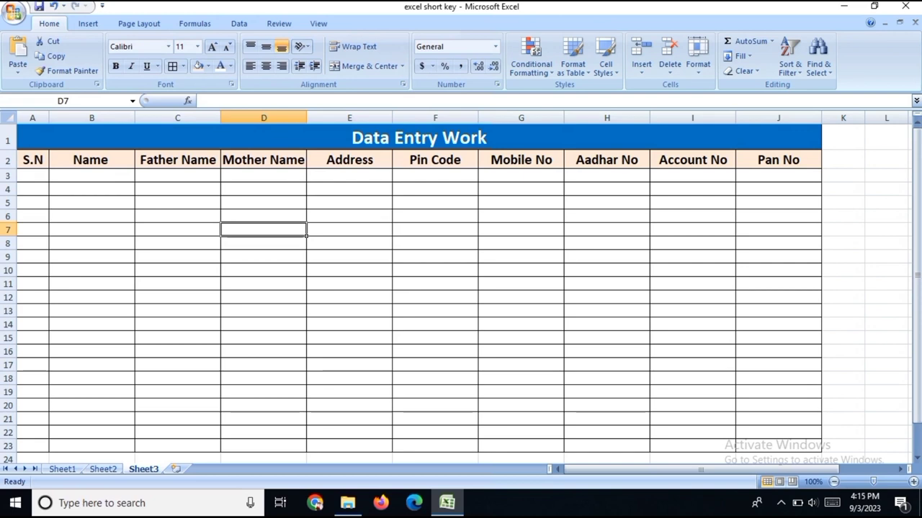
Step: Enter =IF(B3<>"",ROW(A1),"") in A3 as the automatic serial number
{"action": "left_click", "coordinate": [32, 176]}
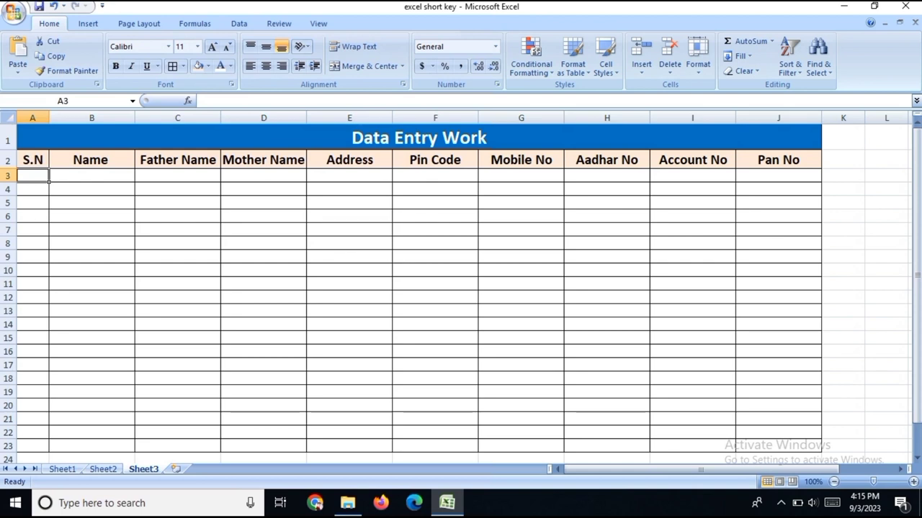
{"action": "left_click", "coordinate": [32, 189]}
{"action": "left_click", "coordinate": [32, 202]}
{"action": "left_click", "coordinate": [92, 176]}
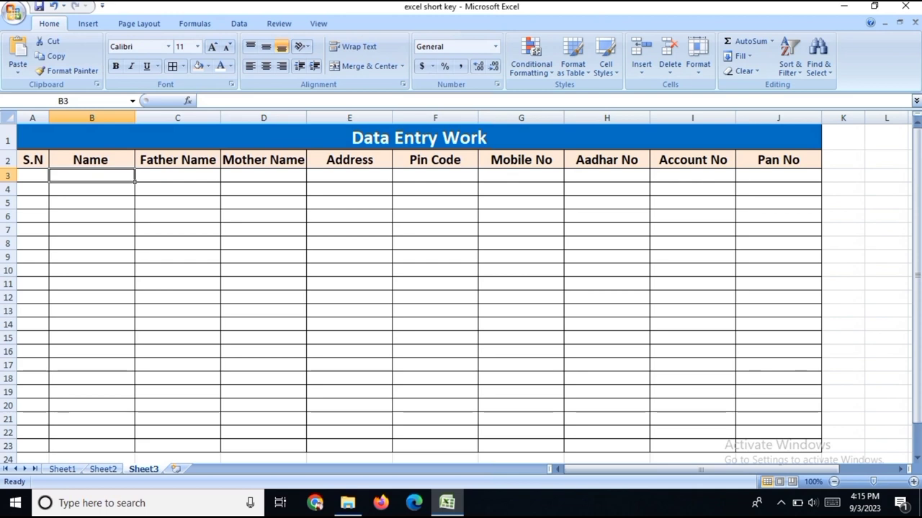
{"action": "left_click", "coordinate": [32, 176]}
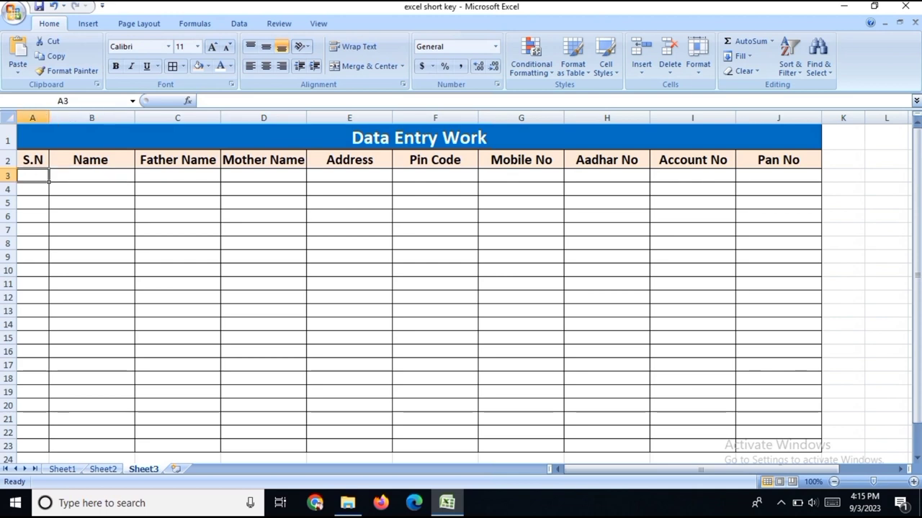
{"action": "type", "text": "="}
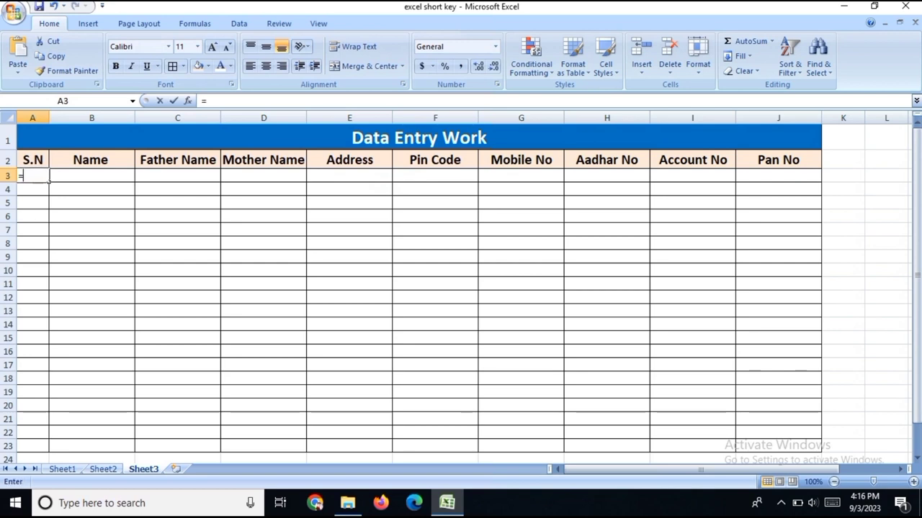
{"action": "type", "text": "if"}
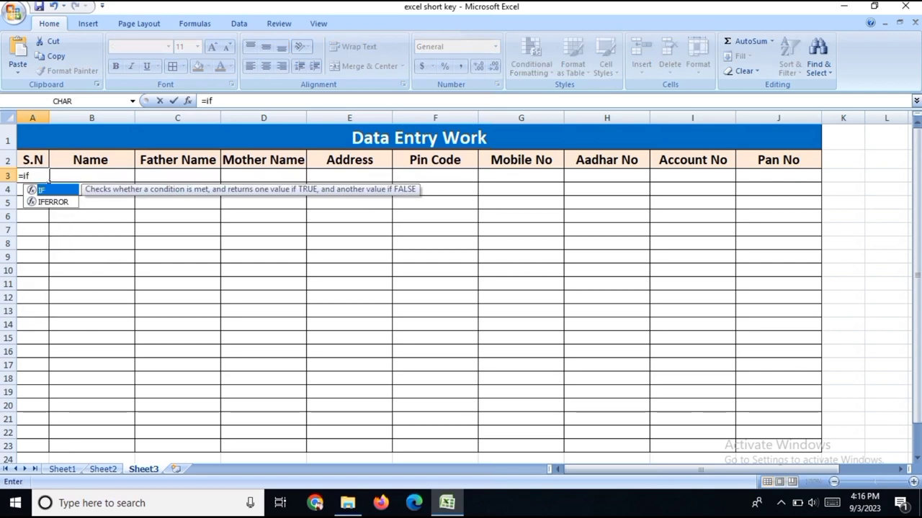
{"action": "type", "text": "("}
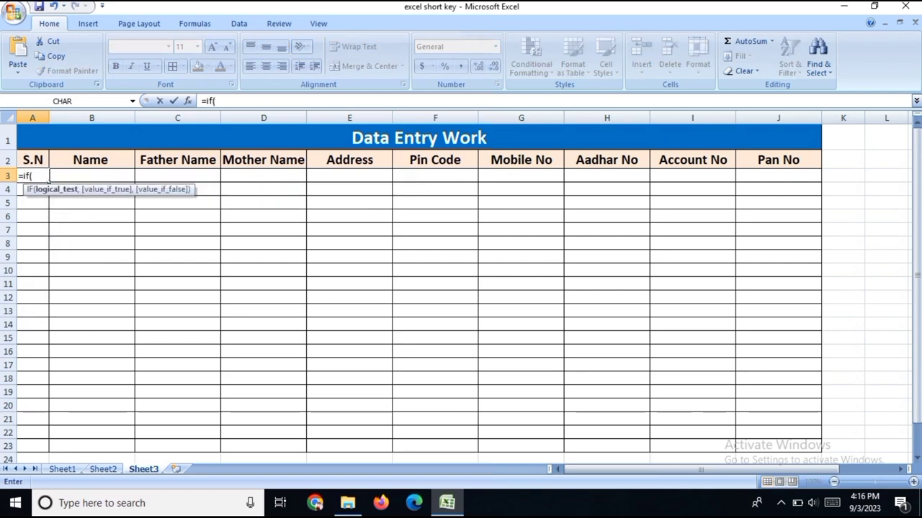
{"action": "key", "text": "Right"}
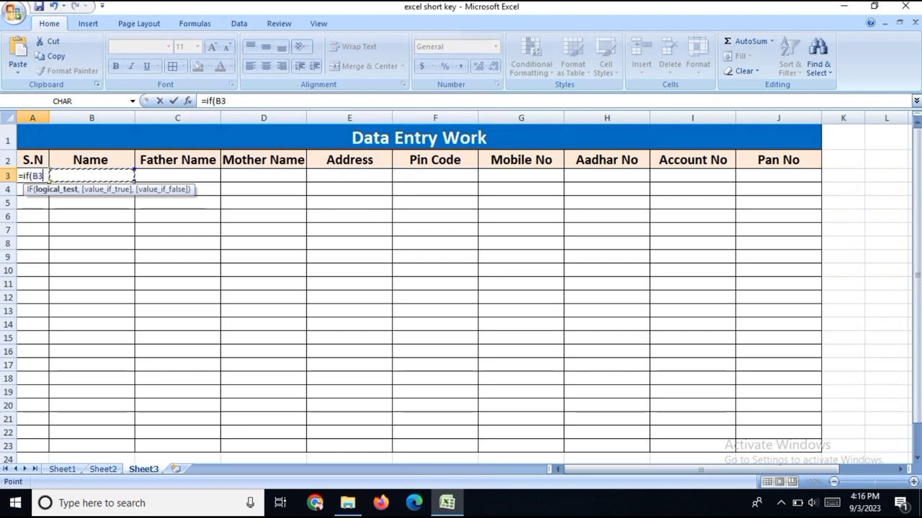
{"action": "type", "text": "<"}
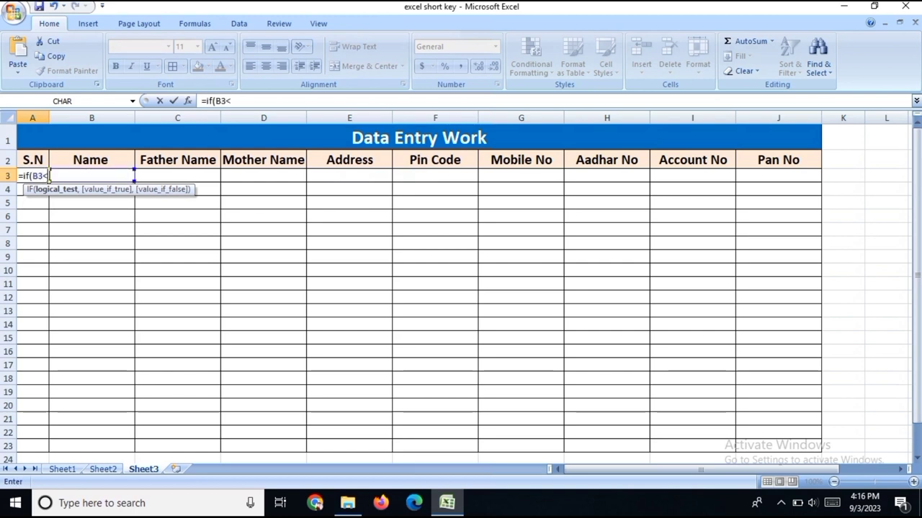
{"action": "type", "text": ">"}
{"action": "type", "text": "\""}
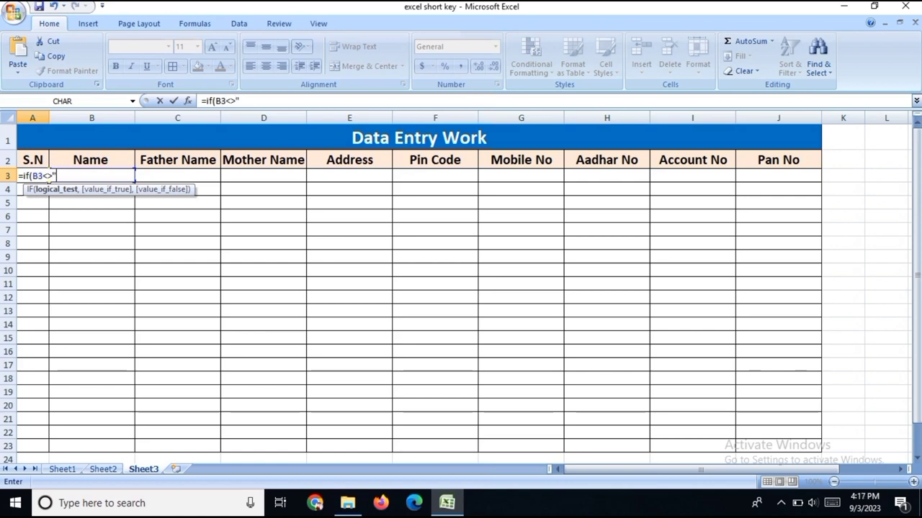
{"action": "type", "text": "\""}
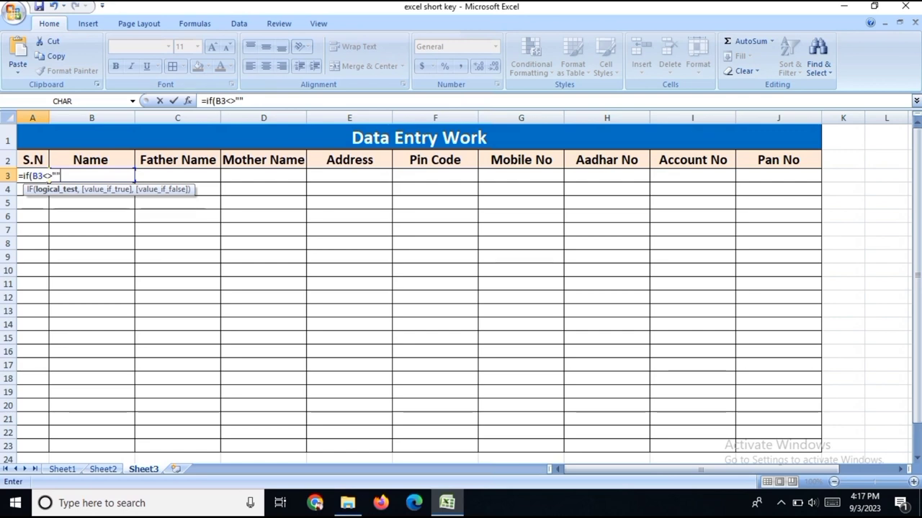
{"action": "type", "text": ","}
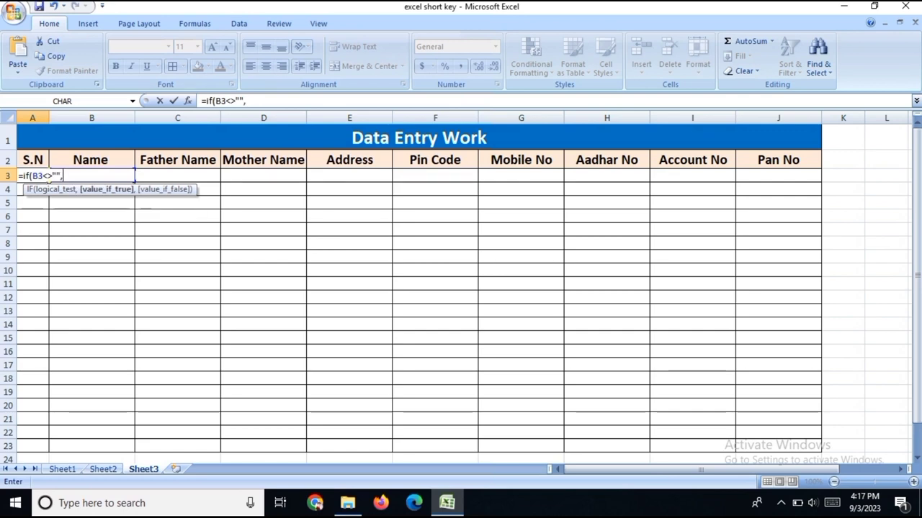
{"action": "type", "text": "Row"}
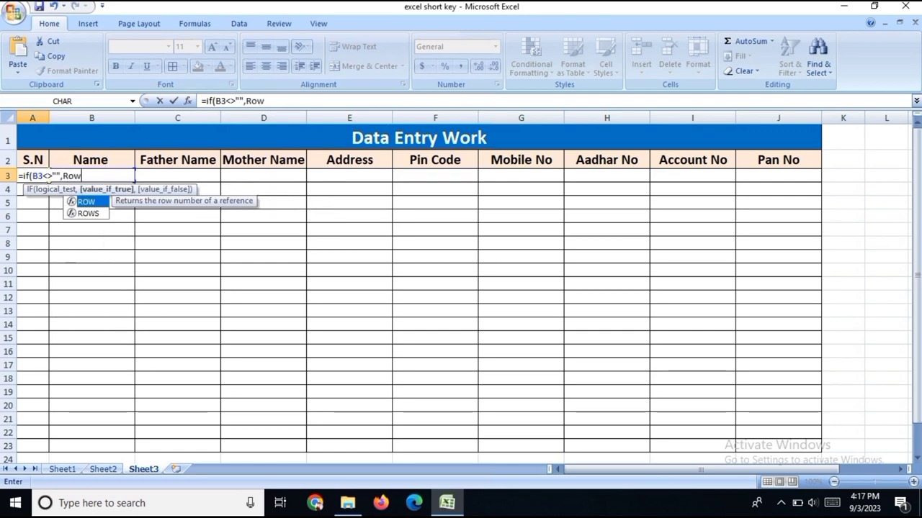
{"action": "type", "text": "("}
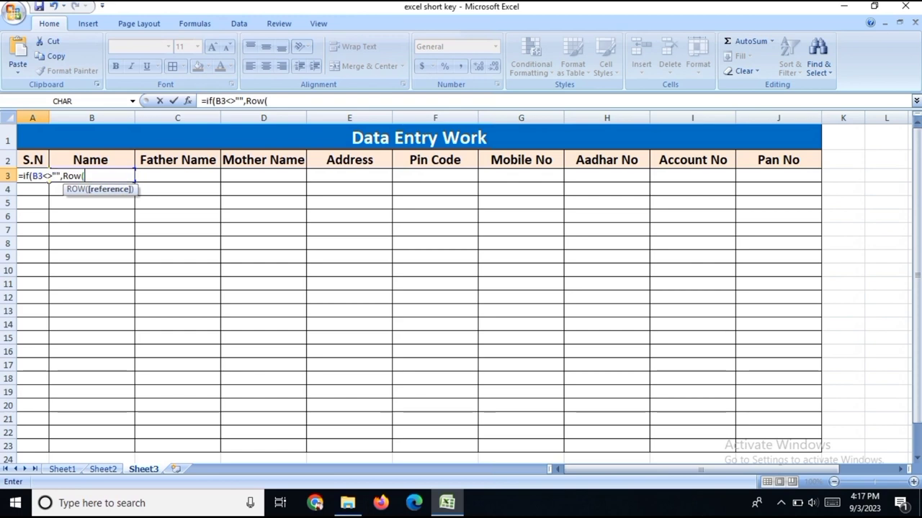
{"action": "left_click", "coordinate": [419, 137]}
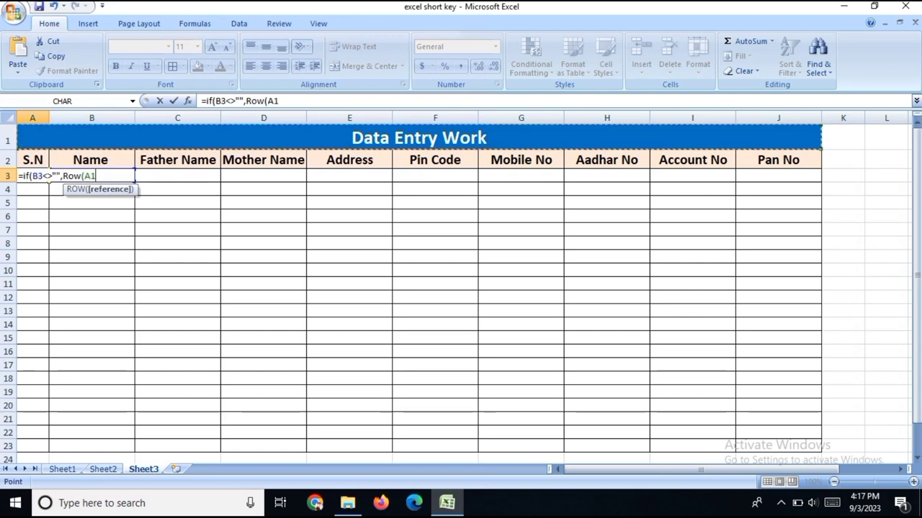
{"action": "type", "text": ")"}
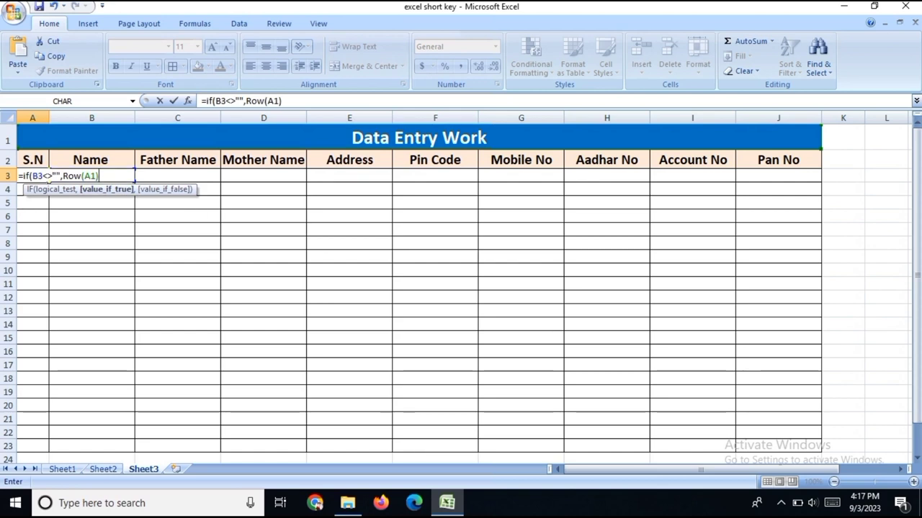
{"action": "type", "text": ","}
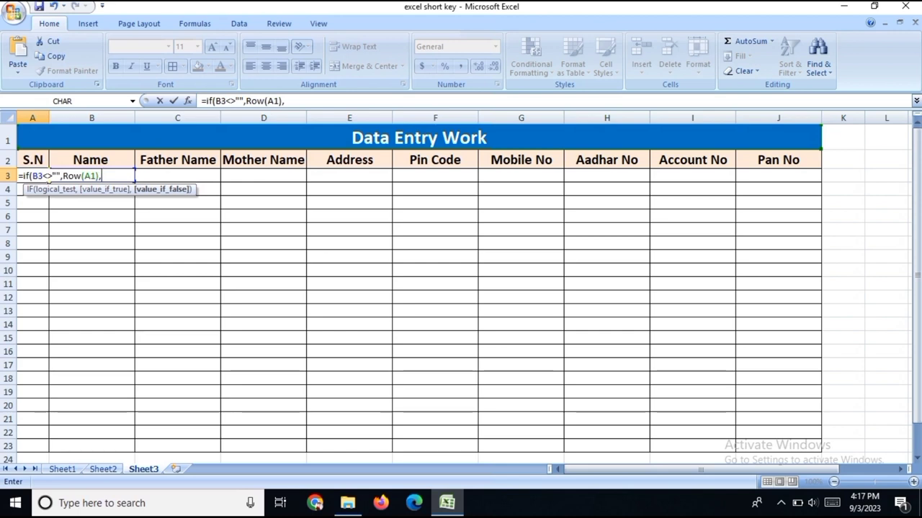
{"action": "type", "text": "\""}
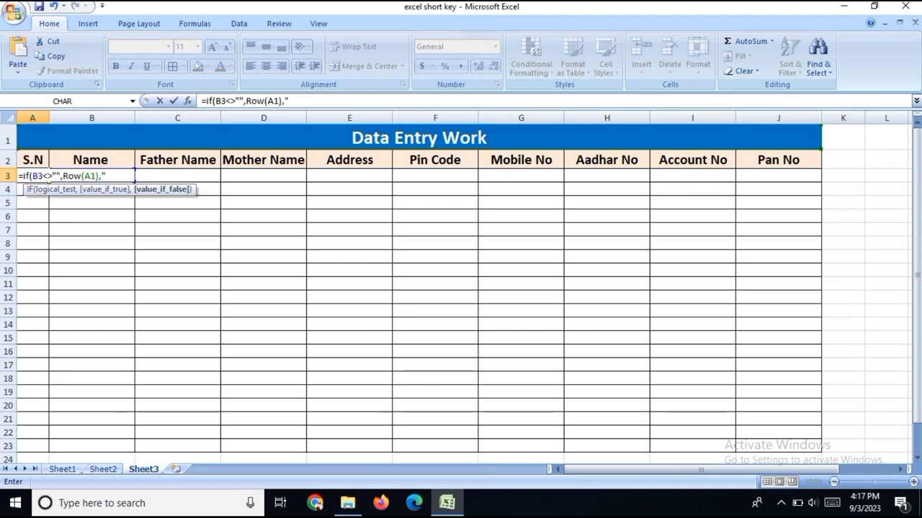
{"action": "type", "text": "\""}
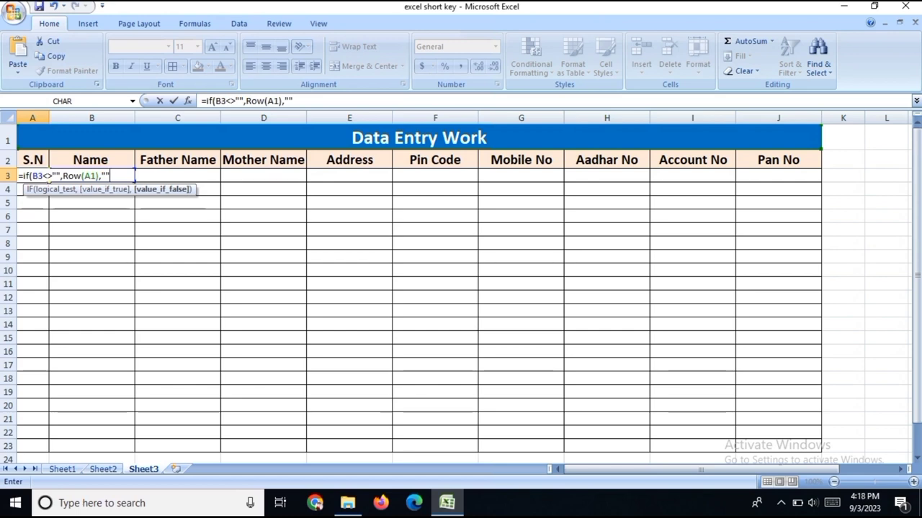
{"action": "type", "text": ")"}
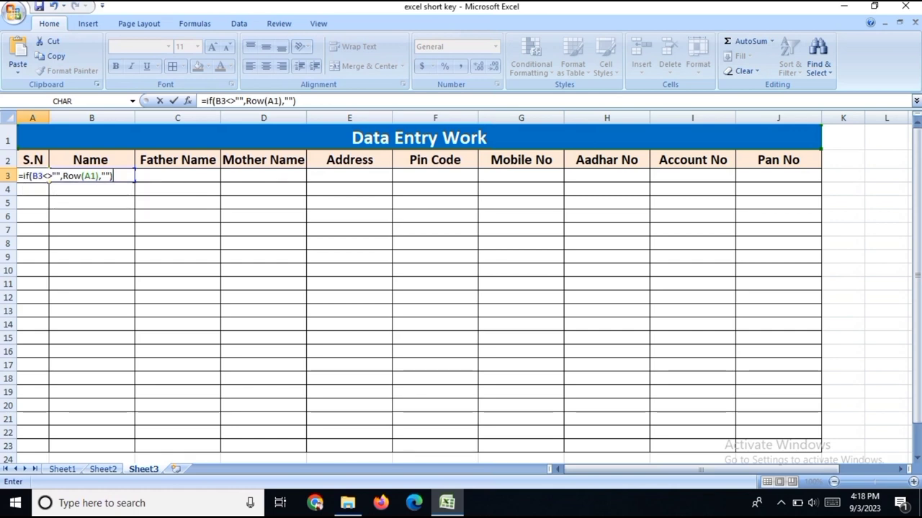
{"action": "key", "text": "Return"}
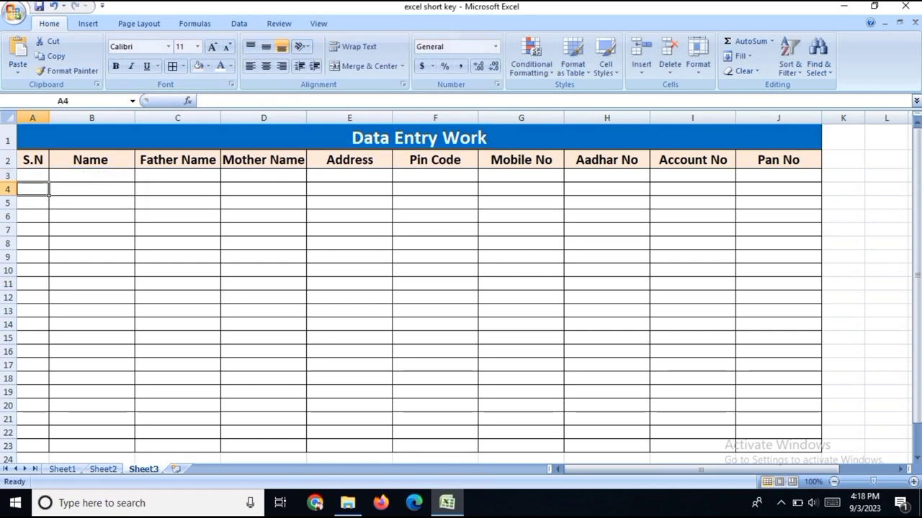
Step: Fill the A3 serial-number formula down to A23 with the fill handle
{"action": "left_click", "coordinate": [32, 176]}
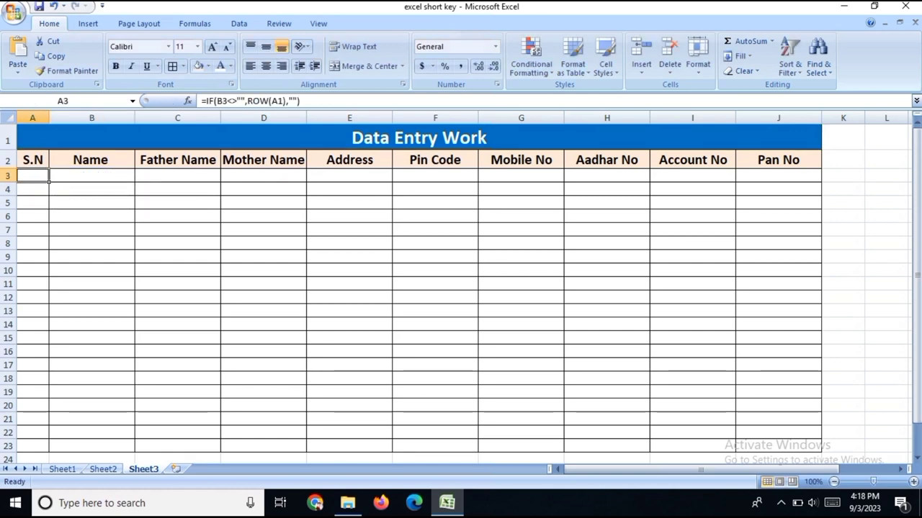
{"action": "left_click_drag", "start_coordinate": [49, 183], "coordinate": [45, 450]}
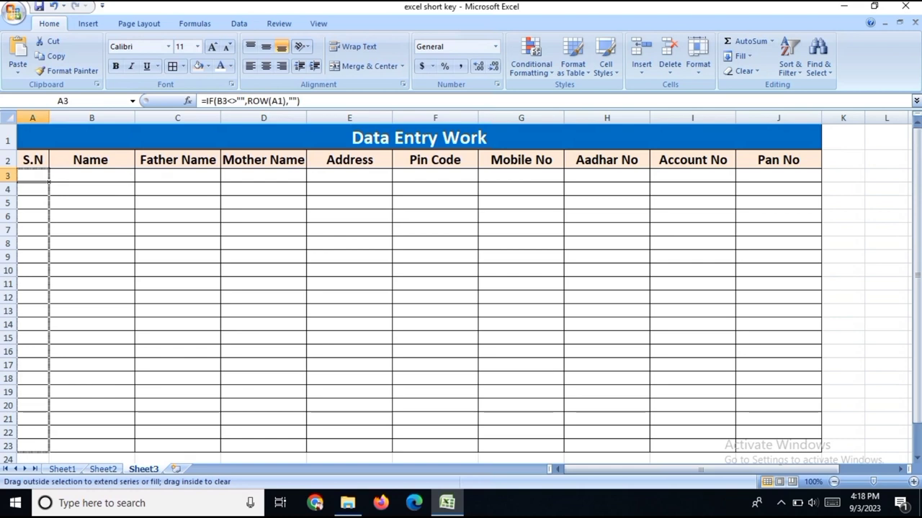
{"action": "left_click_drag", "start_coordinate": [45, 450], "coordinate": [45, 450]}
{"action": "left_click", "coordinate": [91, 176]}
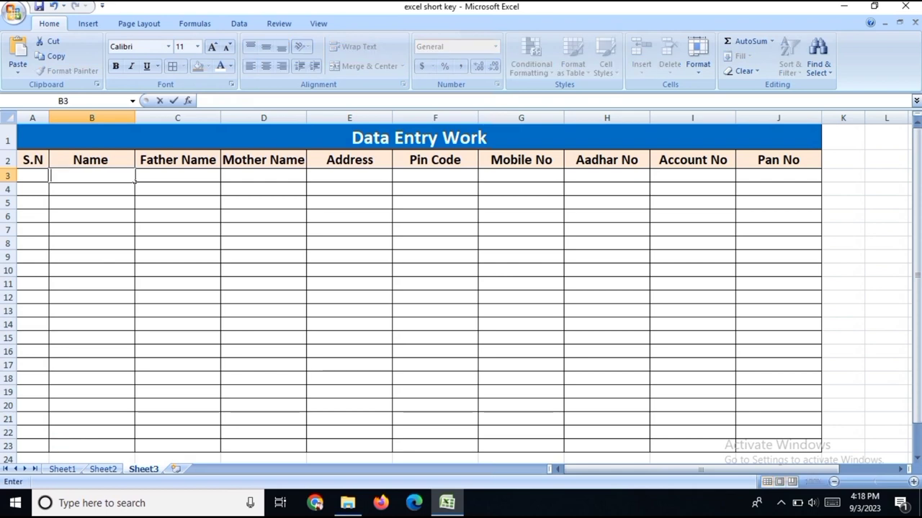
{"action": "type", "text": "Dee"}
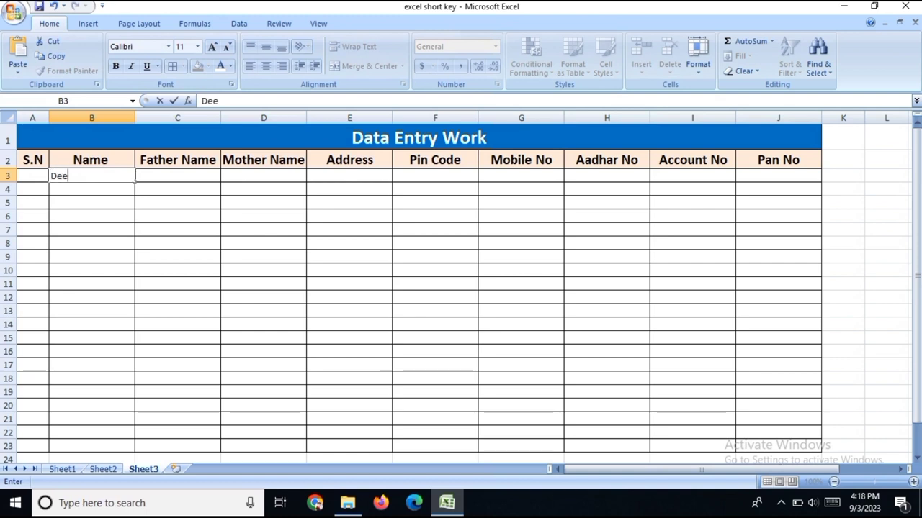
{"action": "type", "text": "pk"}
{"action": "key", "text": "BackSpace"}
{"action": "type", "text": "ak"}
{"action": "left_click", "coordinate": [91, 216]}
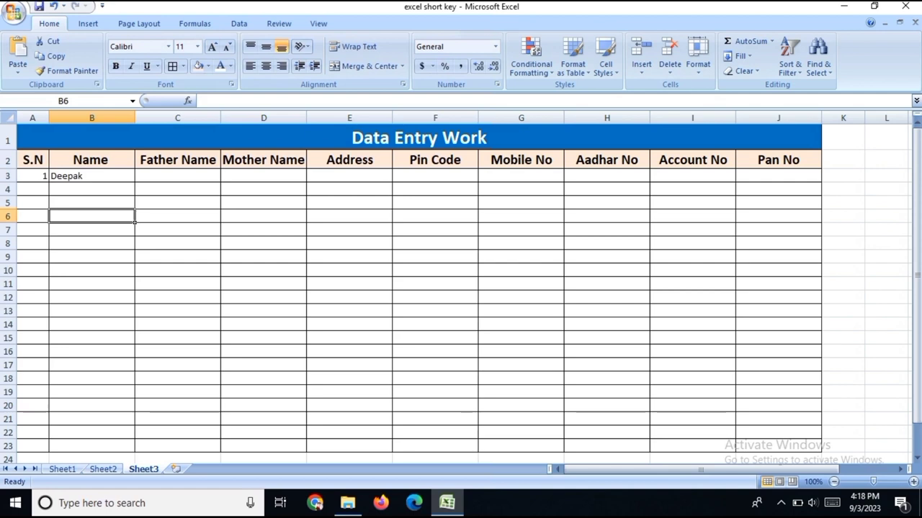
{"action": "left_click", "coordinate": [92, 188]}
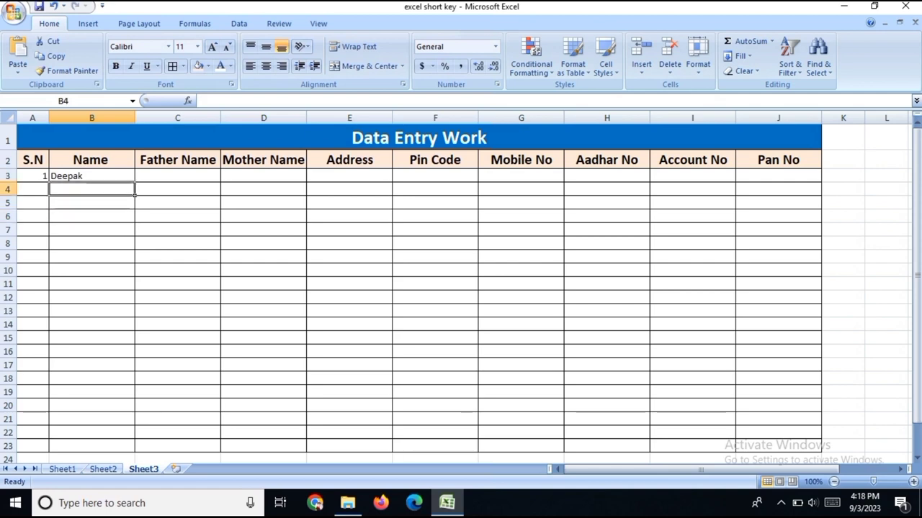
{"action": "type", "text": "moh"}
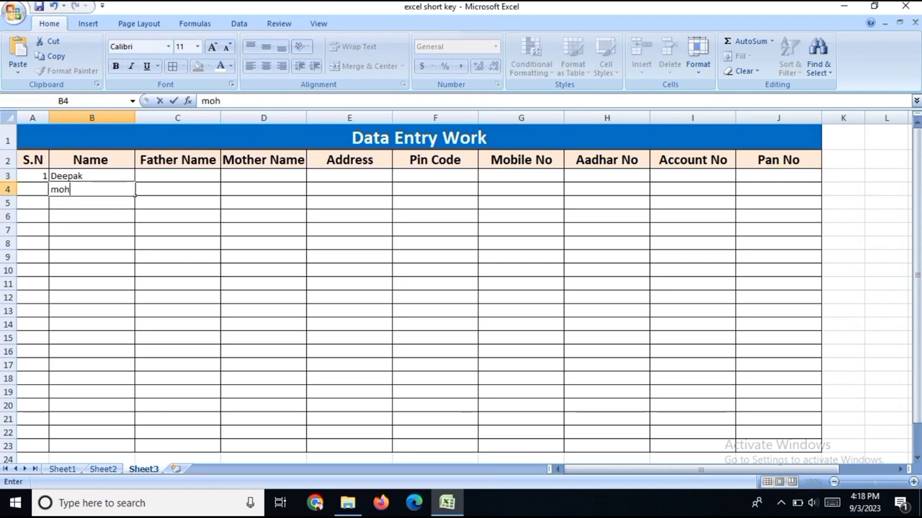
{"action": "type", "text": "an"}
{"action": "left_click", "coordinate": [91, 270]}
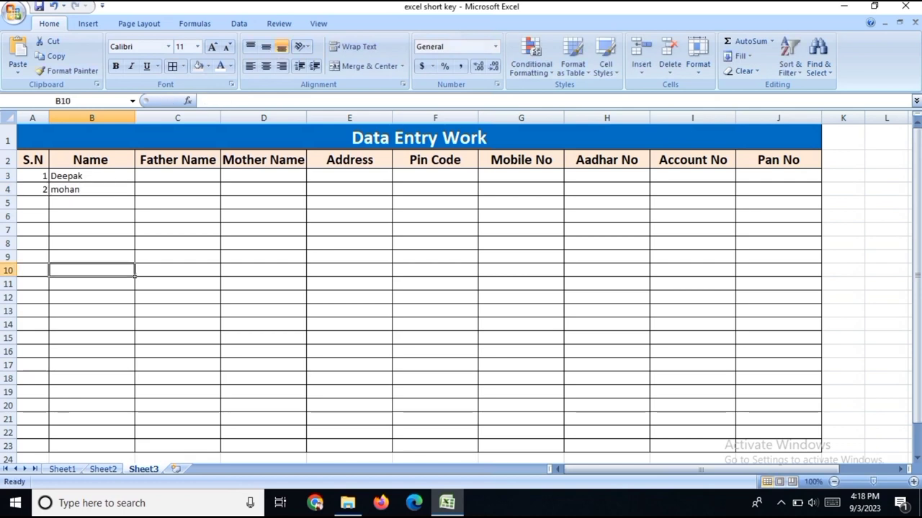
{"action": "left_click", "coordinate": [92, 189]}
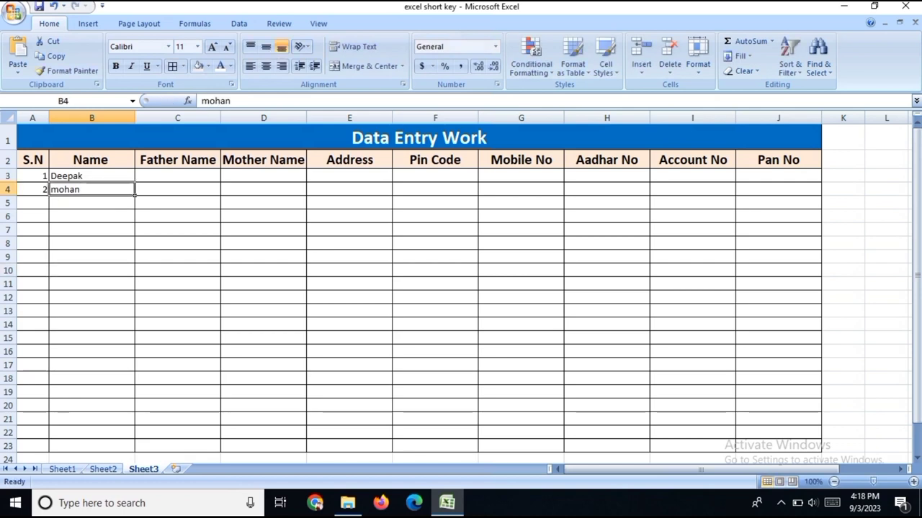
{"action": "key", "text": "Delete"}
{"action": "left_click", "coordinate": [91, 176]}
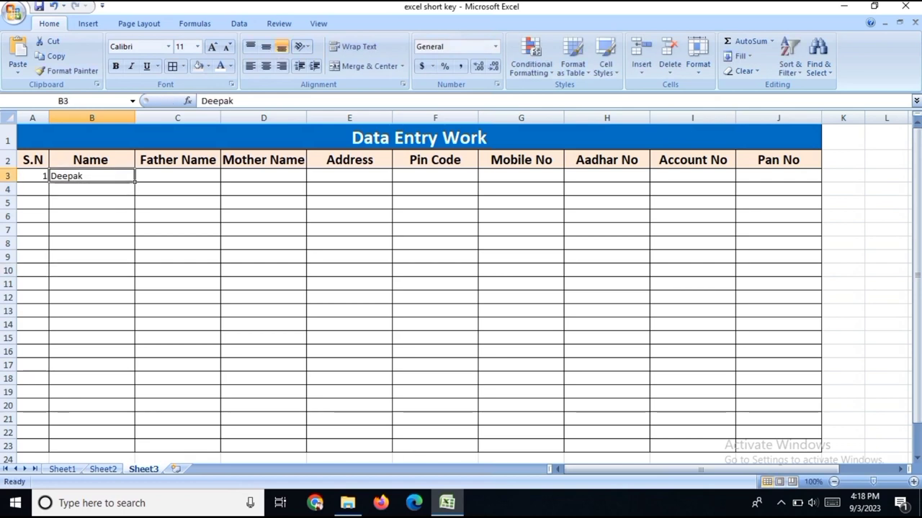
{"action": "key", "text": "Delete"}
{"action": "left_click", "coordinate": [91, 202]}
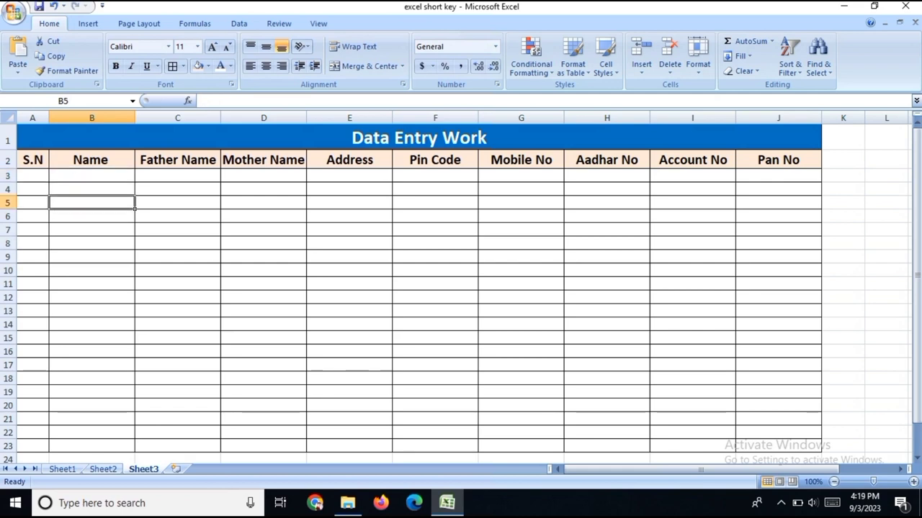
{"action": "left_click", "coordinate": [177, 229]}
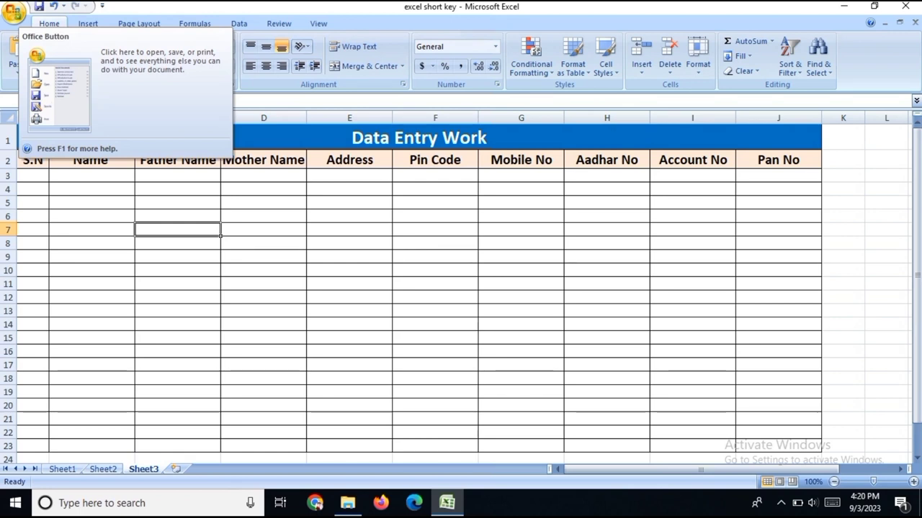
Step: Open Excel Options from the Office Button menu
{"action": "left_click", "coordinate": [13, 12]}
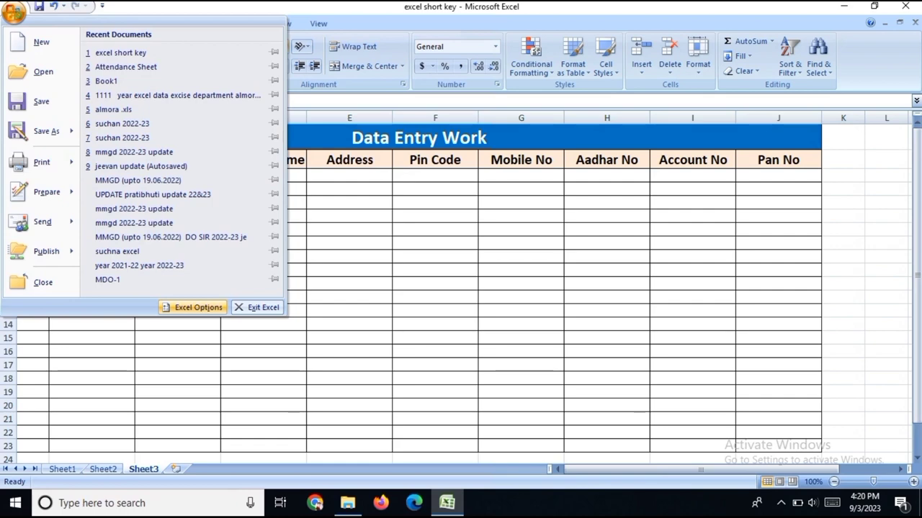
{"action": "left_click", "coordinate": [192, 308]}
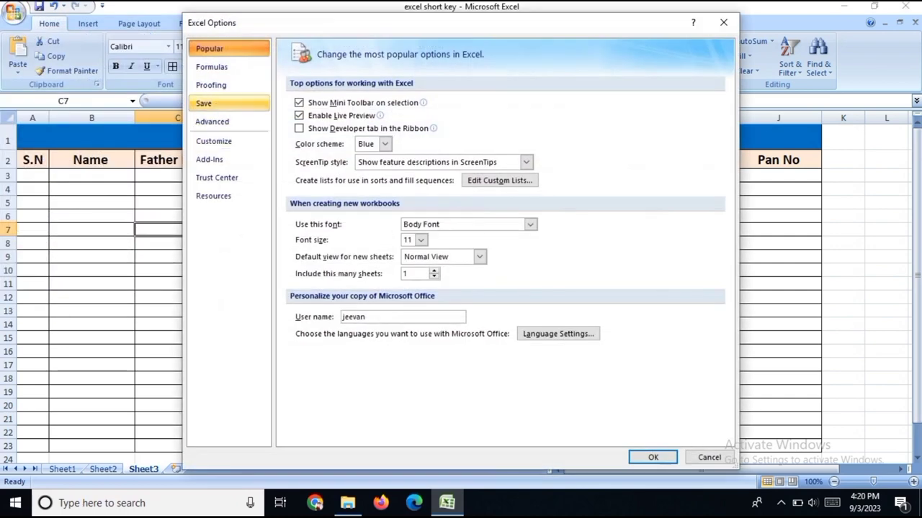
Step: In the Quick Access Toolbar customization, switch the command list to All Commands
{"action": "left_click", "coordinate": [214, 141]}
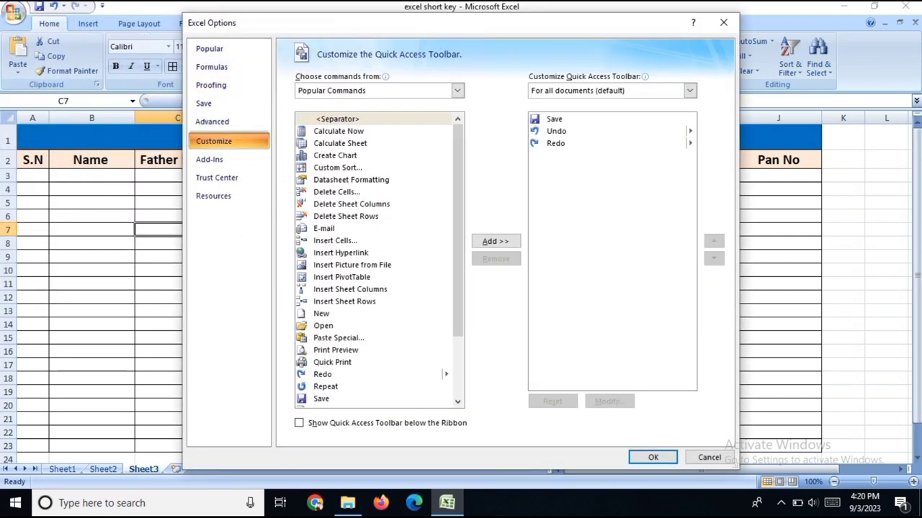
{"action": "left_click", "coordinate": [456, 90]}
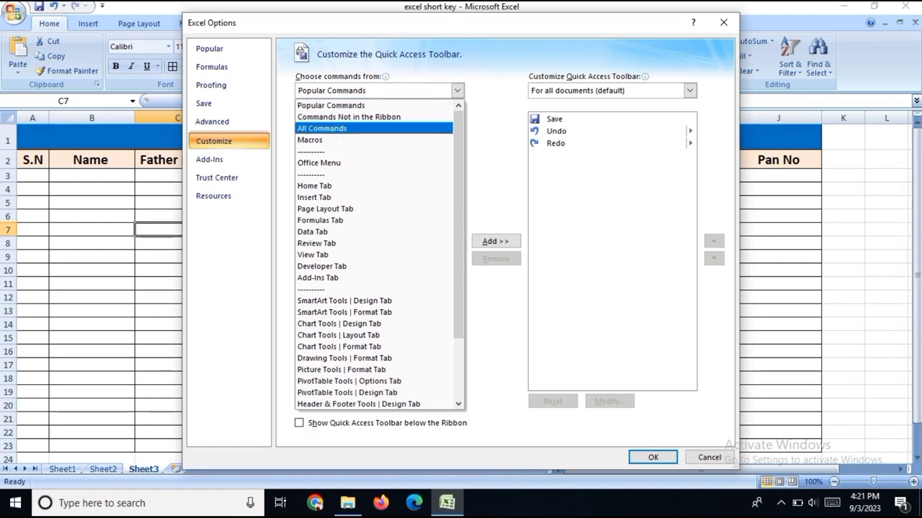
{"action": "left_click", "coordinate": [321, 128]}
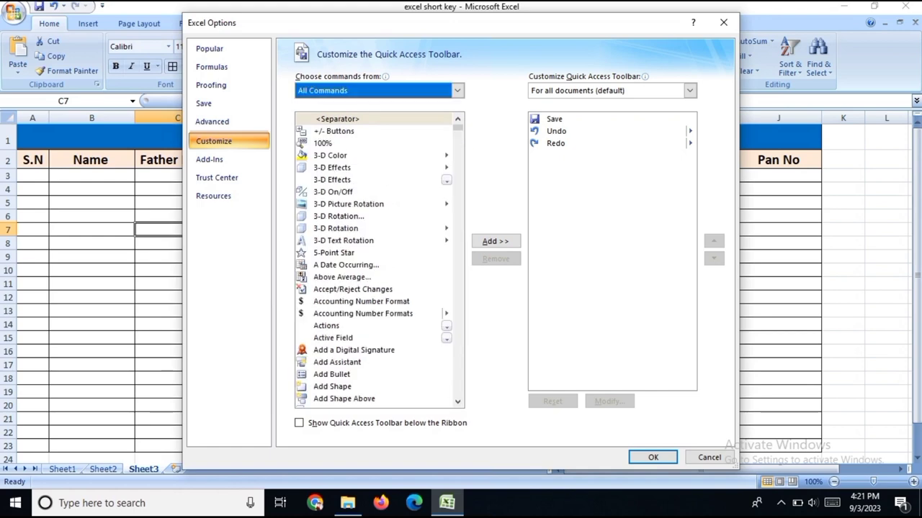
{"action": "left_click", "coordinate": [457, 90]}
{"action": "key", "text": "Escape"}
Step: Add the Form... command to the Quick Access Toolbar and confirm with OK
{"action": "key", "text": "f"}
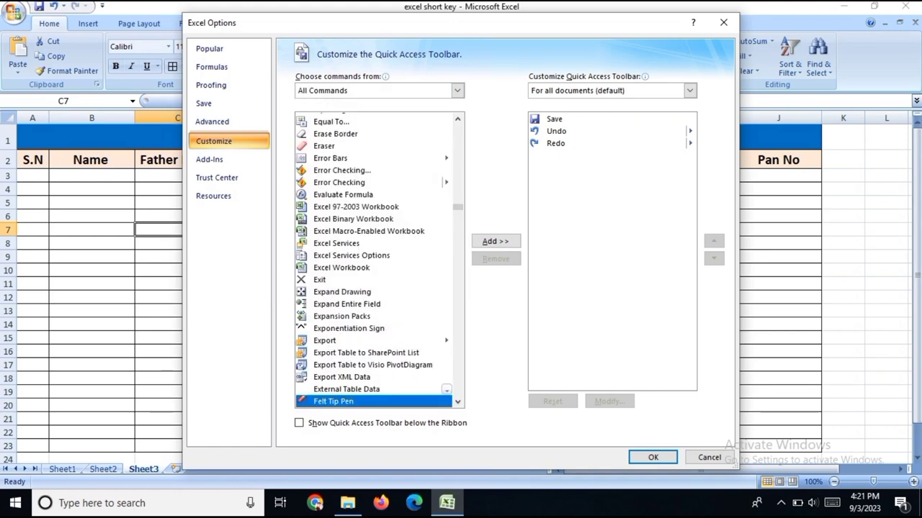
{"action": "key", "text": "Down"}
{"action": "key", "text": "Down"}
{"action": "key", "text": "Down"}
{"action": "key", "text": "Down"}
{"action": "key", "text": "Down"}
{"action": "key", "text": "Down"}
{"action": "key", "text": "Down"}
{"action": "key", "text": "Down"}
{"action": "key", "text": "Down"}
{"action": "key", "text": "Down"}
{"action": "key", "text": "Down"}
{"action": "key", "text": "Down"}
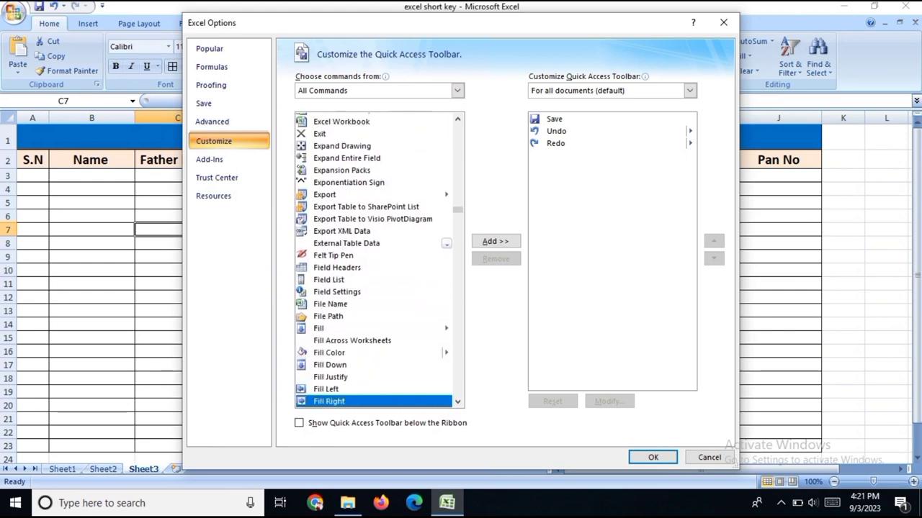
{"action": "key", "text": "Down"}
{"action": "key", "text": "Down"}
{"action": "key", "text": "Down"}
{"action": "key", "text": "Down"}
{"action": "key", "text": "Down"}
{"action": "key", "text": "Down"}
{"action": "key", "text": "Down"}
{"action": "key", "text": "Down"}
{"action": "key", "text": "Down"}
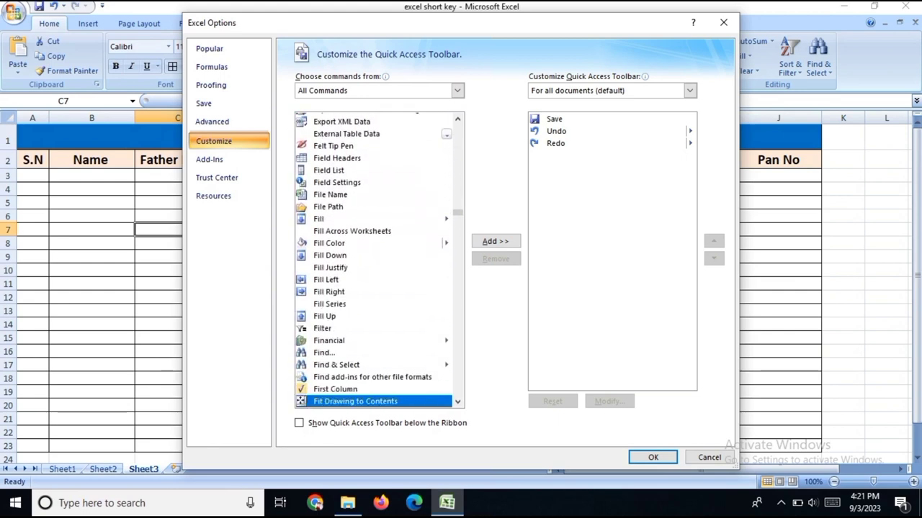
{"action": "key", "text": "Down"}
{"action": "key", "text": "Down"}
{"action": "key", "text": "Down"}
{"action": "key", "text": "Down"}
{"action": "key", "text": "Down"}
{"action": "key", "text": "Down"}
{"action": "key", "text": "Down"}
{"action": "key", "text": "Down"}
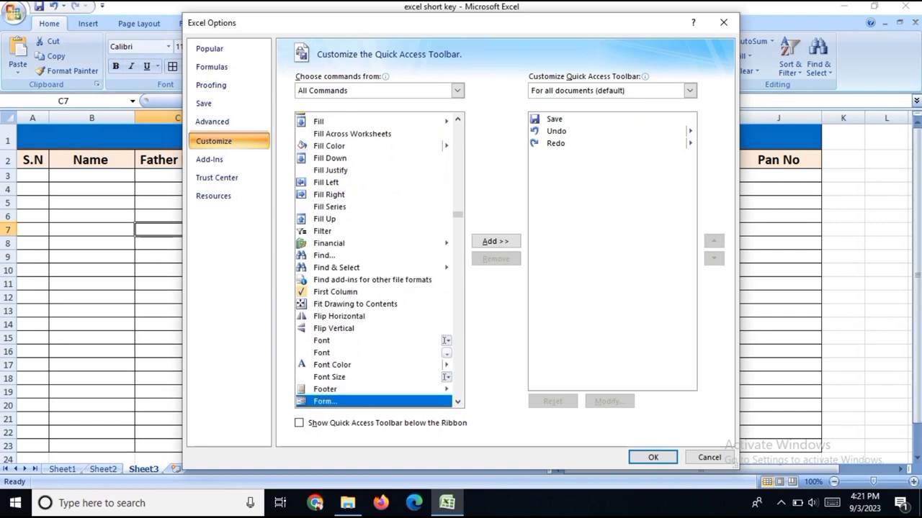
{"action": "key", "text": "Down"}
{"action": "key", "text": "Up"}
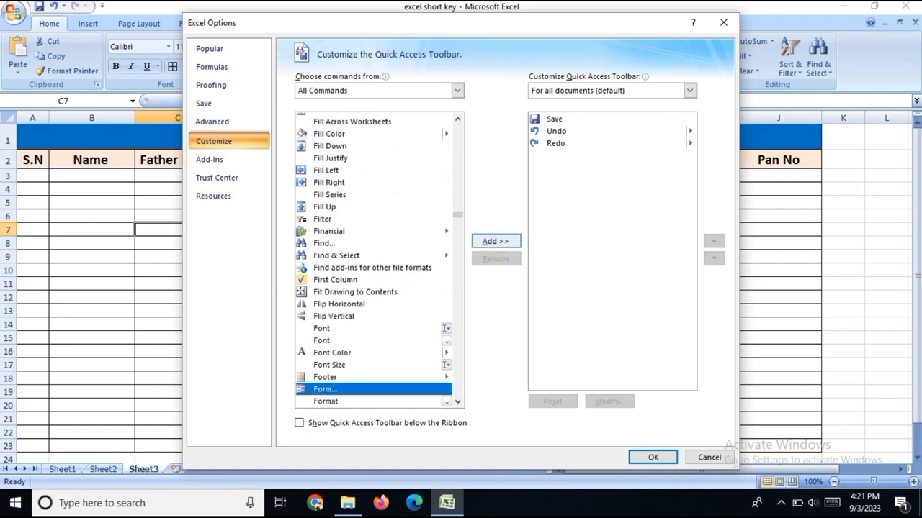
{"action": "key", "text": "Tab"}
{"action": "key", "text": "Return"}
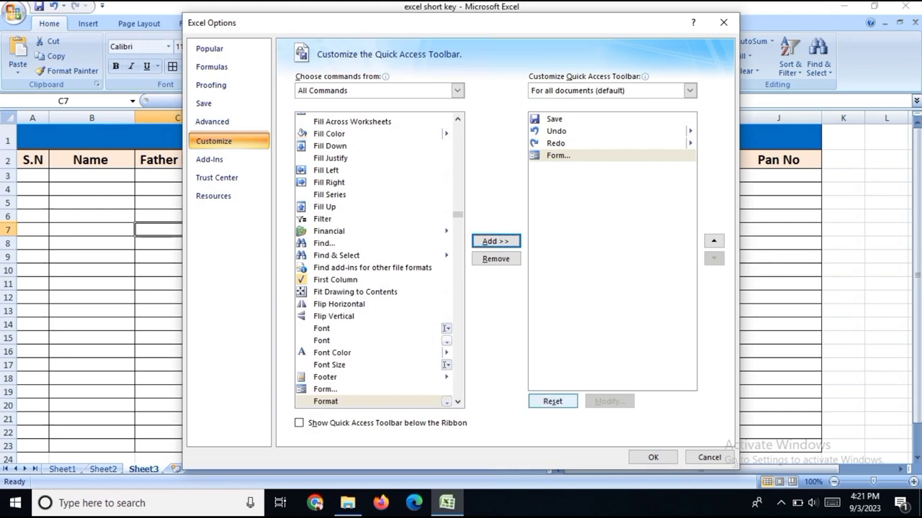
{"action": "left_click", "coordinate": [652, 457]}
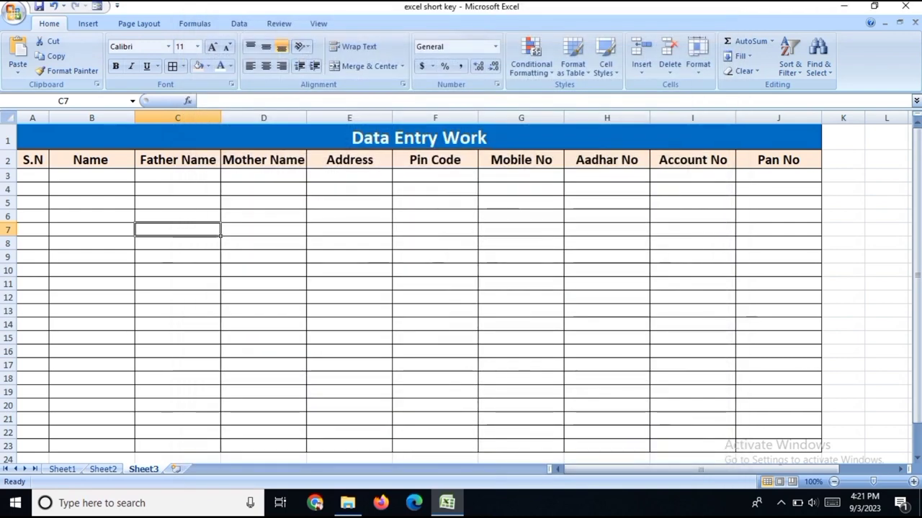
Step: Select headers B2:J2 (Name to Pan No) and open the data Form, accepting them as labels
{"action": "left_click", "coordinate": [178, 297]}
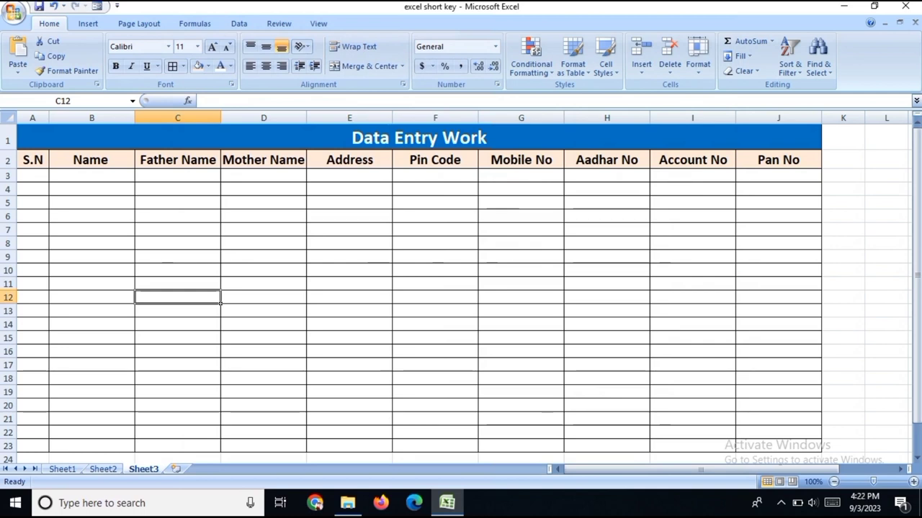
{"action": "left_click_drag", "start_coordinate": [86, 162], "coordinate": [650, 167]}
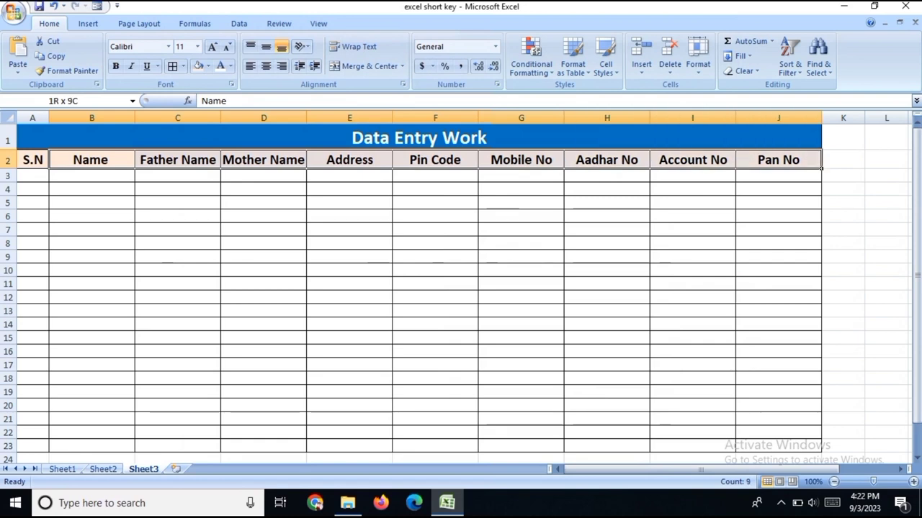
{"action": "left_click_drag", "start_coordinate": [650, 167], "coordinate": [822, 167]}
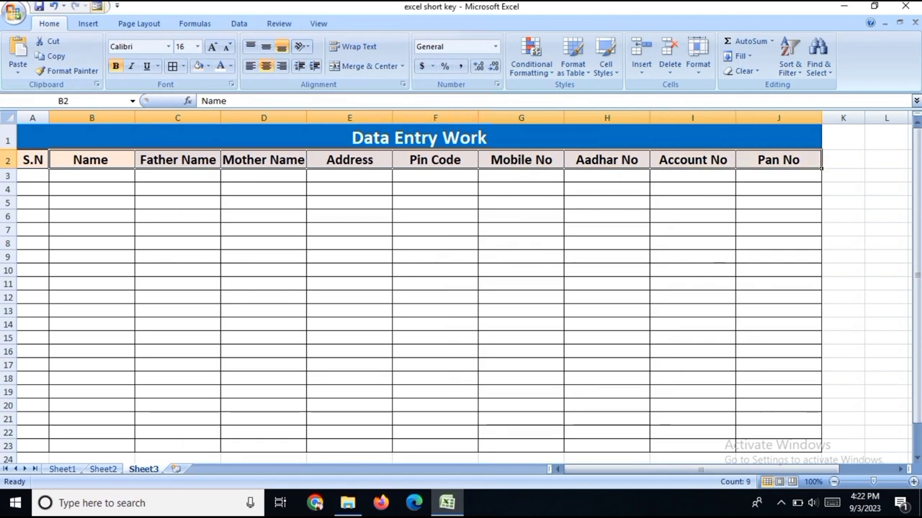
{"action": "key", "text": "alt"}
{"action": "key", "text": "d"}
{"action": "key", "text": "o"}
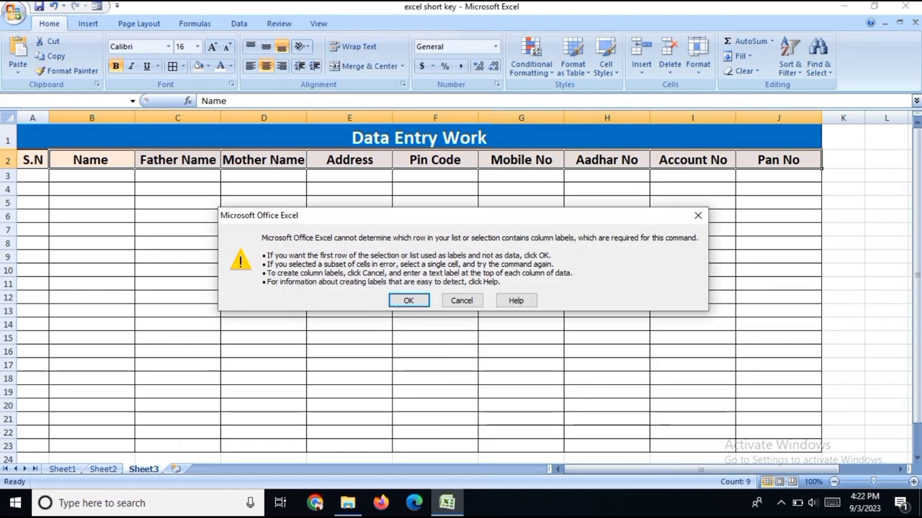
{"action": "key", "text": "Return"}
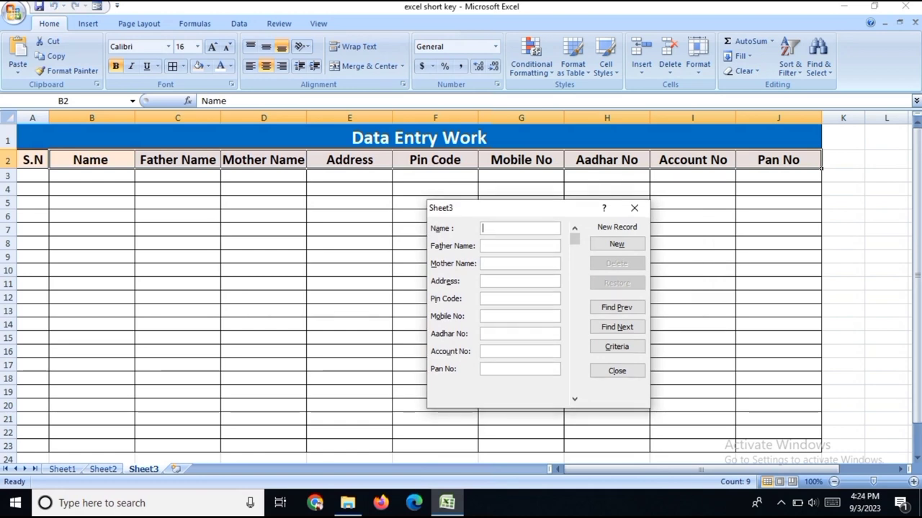
Step: Enter the first person's name, father's name, mother's name and address in the form
{"action": "type", "text": "Deepak"}
{"action": "key", "text": "Tab"}
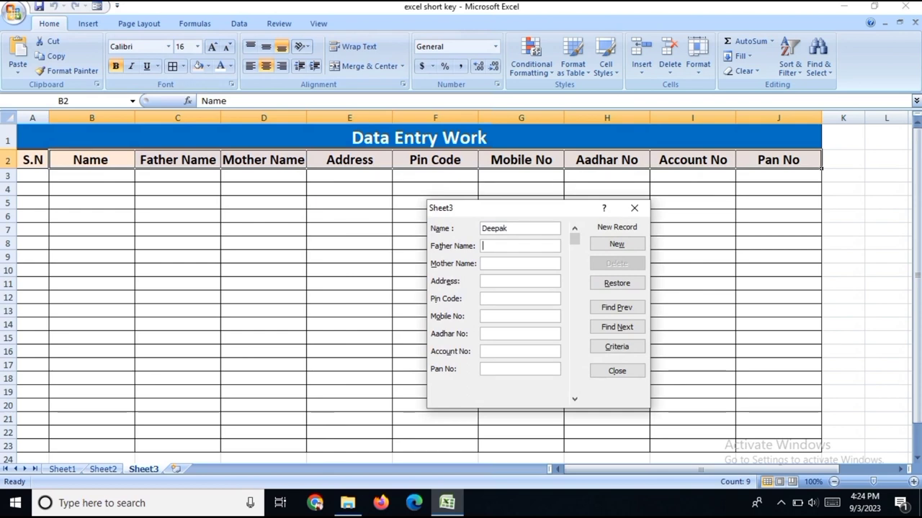
{"action": "type", "text": "Mukesh"}
{"action": "key", "text": "Tab"}
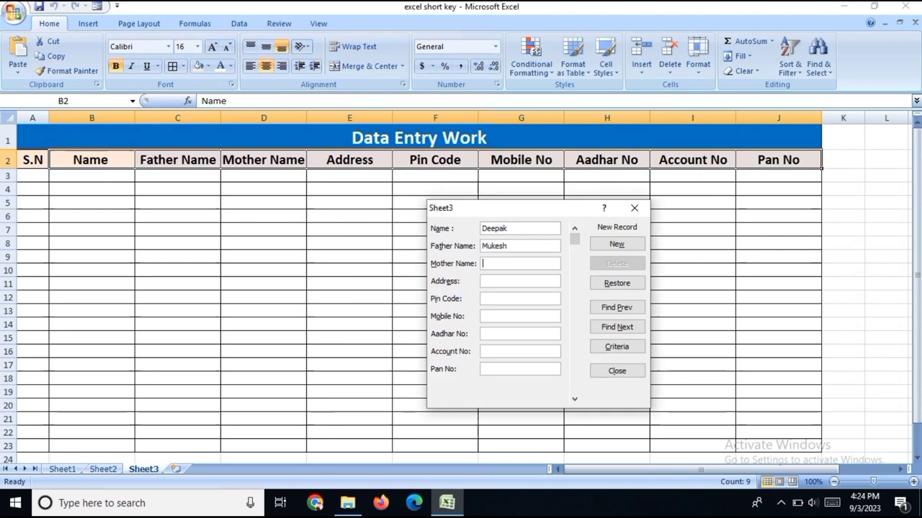
{"action": "type", "text": "Poo"}
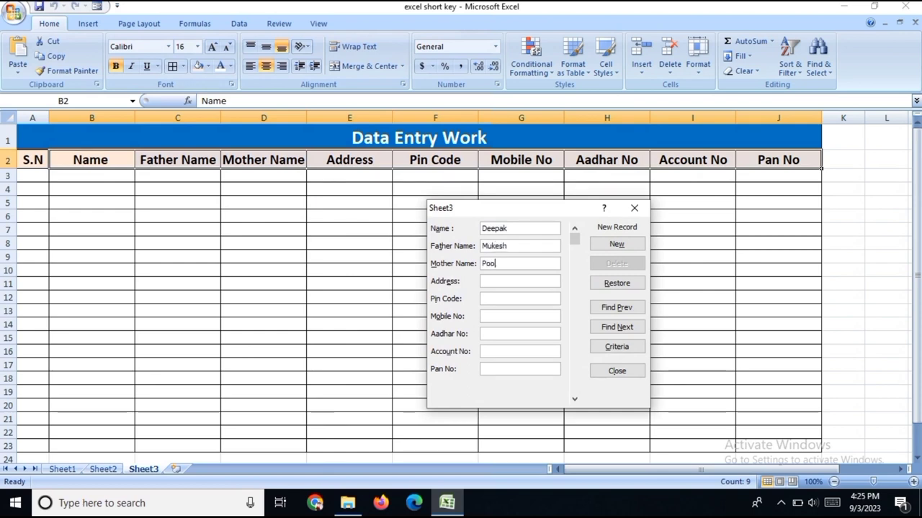
{"action": "type", "text": "ja"}
{"action": "key", "text": "Tab"}
{"action": "type", "text": "Almora"}
Step: Fill in their pin code, mobile, Aadhar, account and PAN numbers, then add the record with New
{"action": "key", "text": "Tab"}
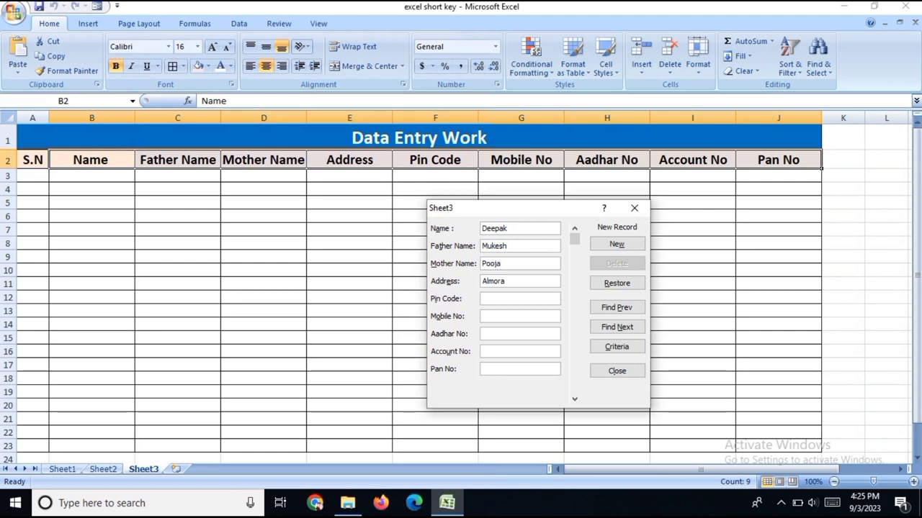
{"action": "type", "text": "236252"}
{"action": "key", "text": "Tab"}
{"action": "key", "text": "Tab"}
{"action": "type", "text": "123612361235"}
{"action": "key", "text": "Tab"}
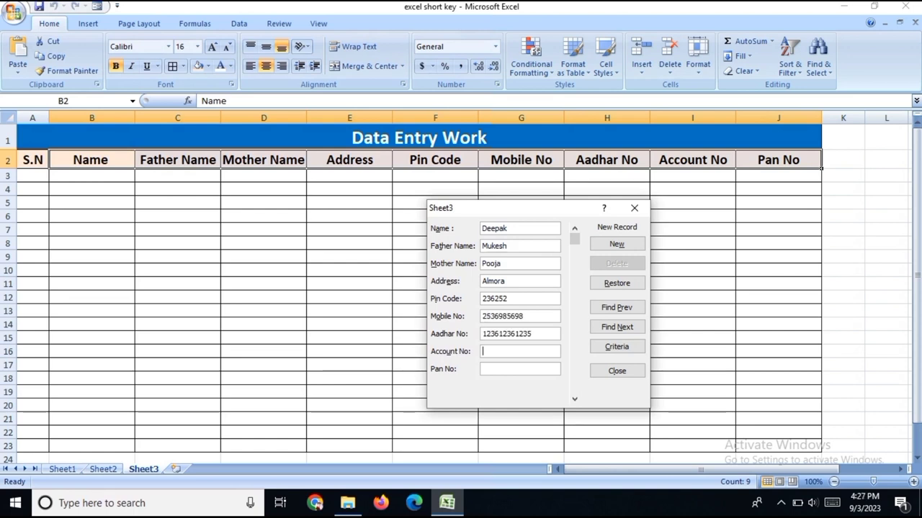
{"action": "type", "text": "123654789123"}
{"action": "key", "text": "Tab"}
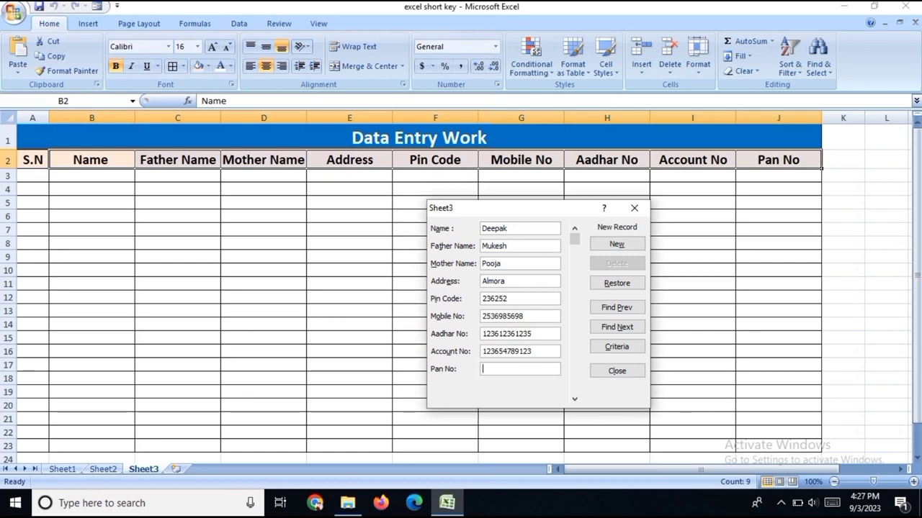
{"action": "type", "text": "ASFDF1234D"}
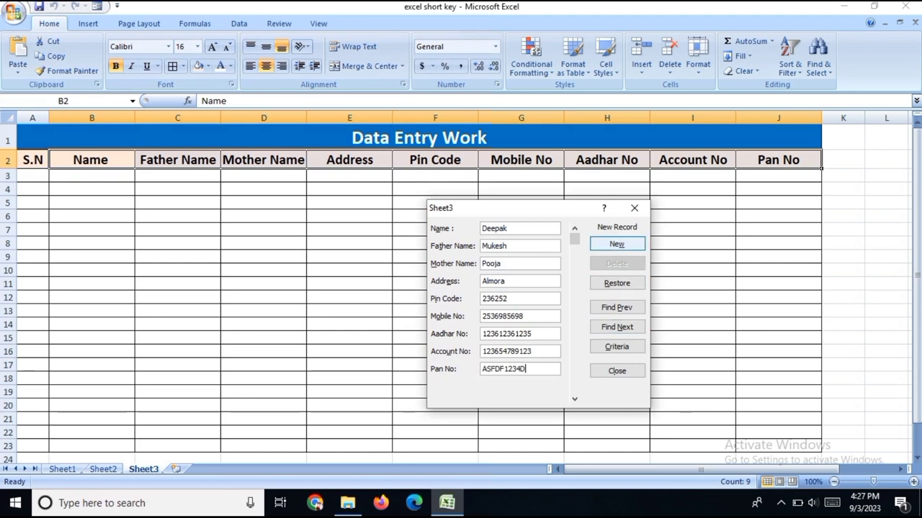
{"action": "left_click", "coordinate": [617, 244]}
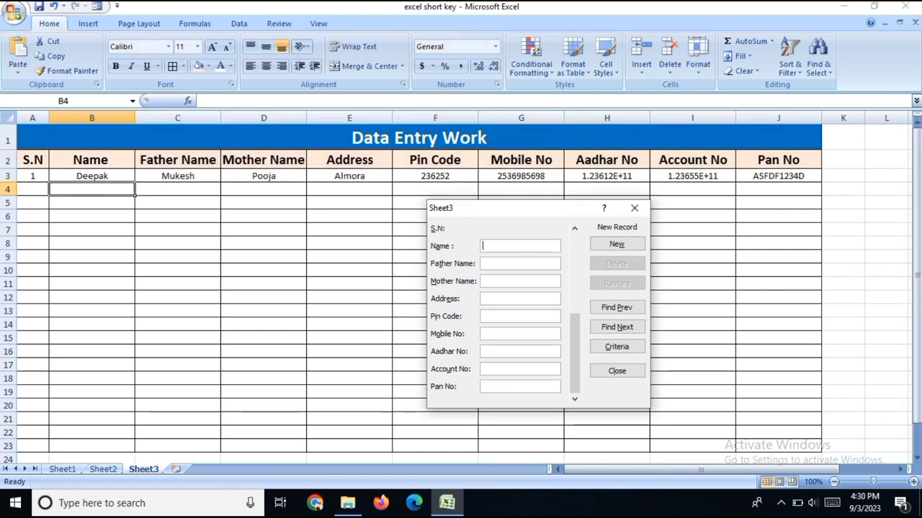
Step: Enter the second person's name, father's name, mother's name and address, correcting a typo
{"action": "type", "text": "rah"}
{"action": "key", "text": "BackSpace"}
{"action": "key", "text": "BackSpace"}
{"action": "key", "text": "BackSpace"}
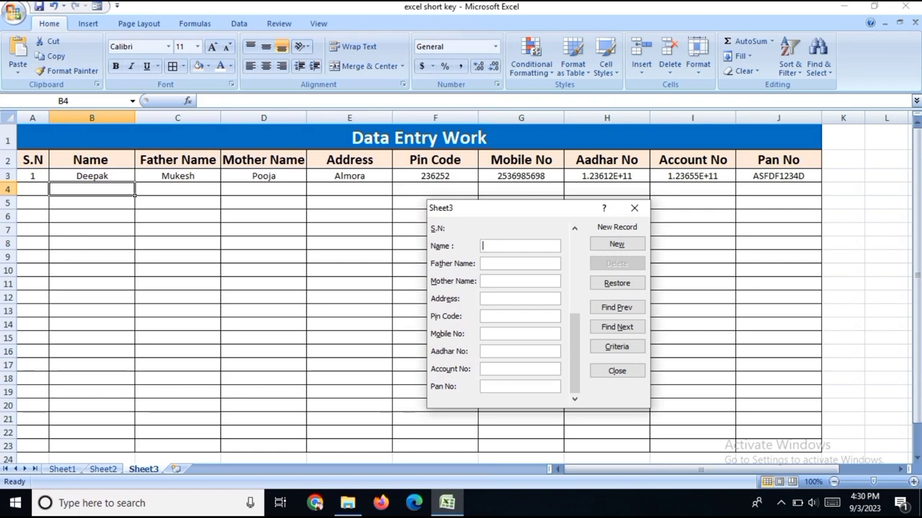
{"action": "type", "text": "Ramesh"}
{"action": "key", "text": "Tab"}
{"action": "type", "text": "Ravi"}
{"action": "key", "text": "Tab"}
{"action": "type", "text": "Neha"}
{"action": "key", "text": "Tab"}
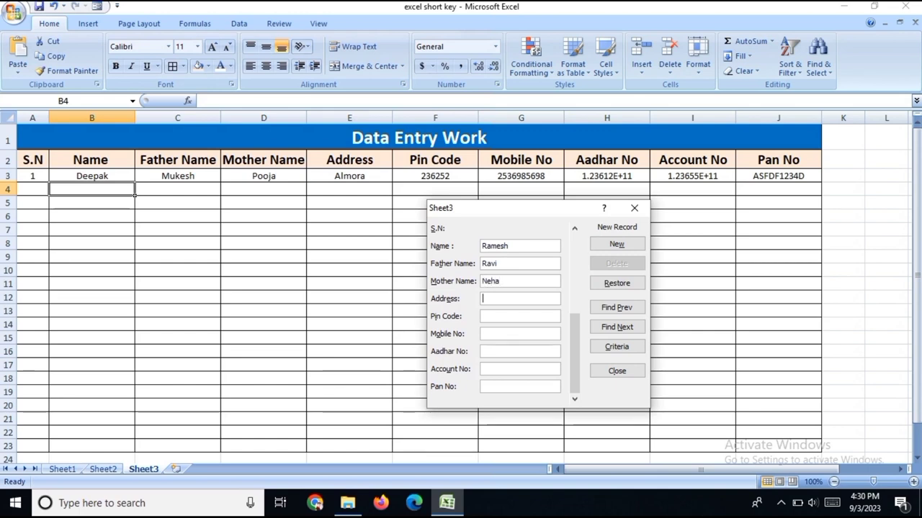
{"action": "type", "text": "Ha"}
{"action": "type", "text": "ldwani"}
Step: Fill in their pin code, mobile, Aadhar, account and PAN numbers, add the record, and close the form
{"action": "key", "text": "Tab"}
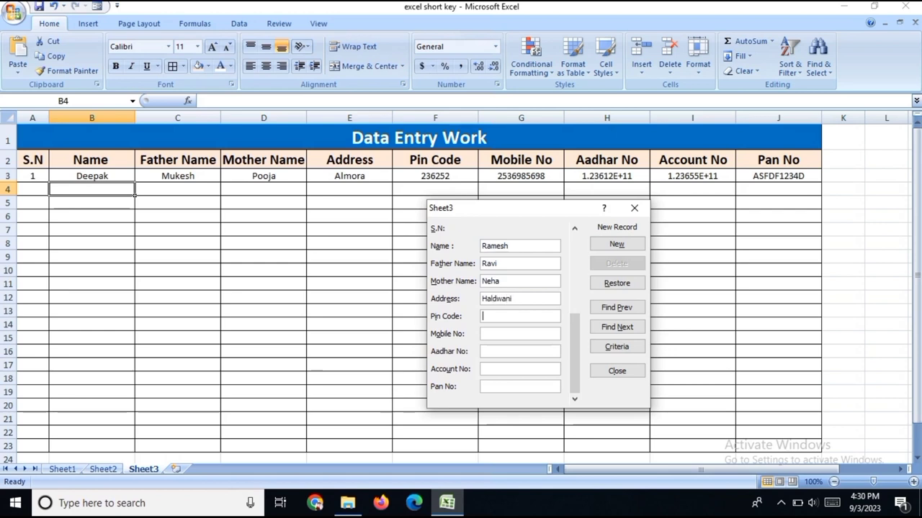
{"action": "type", "text": "12"}
{"action": "type", "text": "4568"}
{"action": "key", "text": "Tab"}
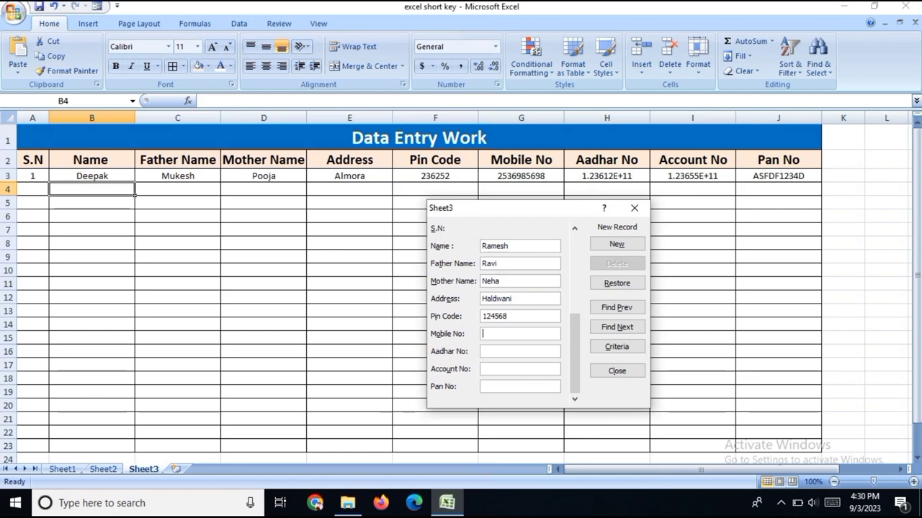
{"action": "type", "text": "1234567891"}
{"action": "key", "text": "Tab"}
{"action": "type", "text": "1236"}
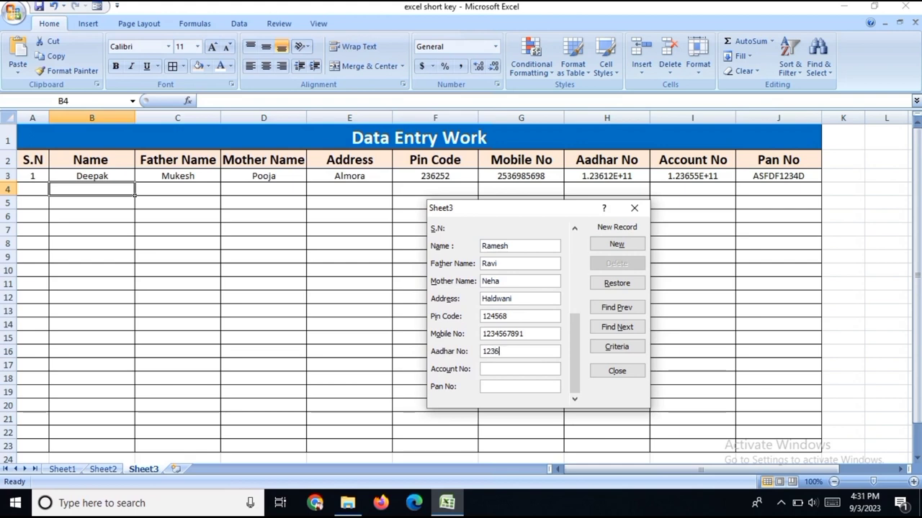
{"action": "type", "text": "12541258"}
{"action": "key", "text": "Tab"}
{"action": "key", "text": "Tab"}
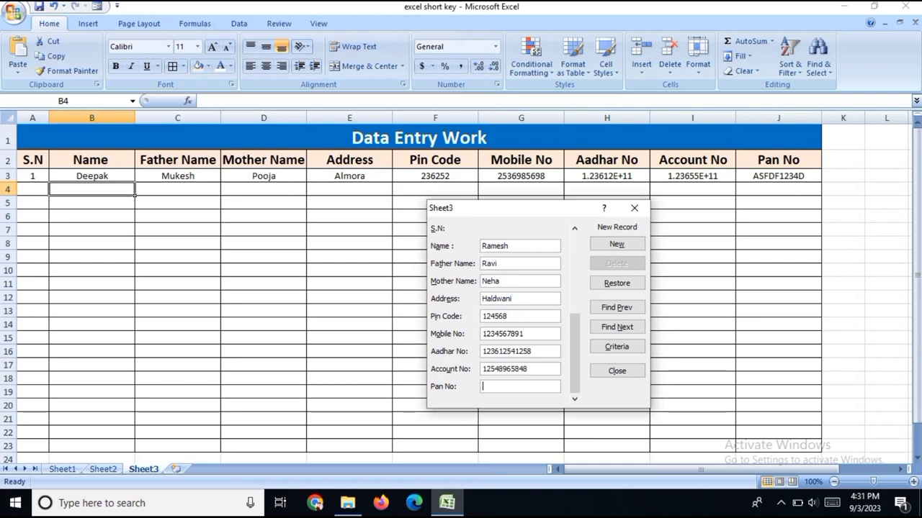
{"action": "type", "text": "ADFED1234D"}
{"action": "key", "text": "Return"}
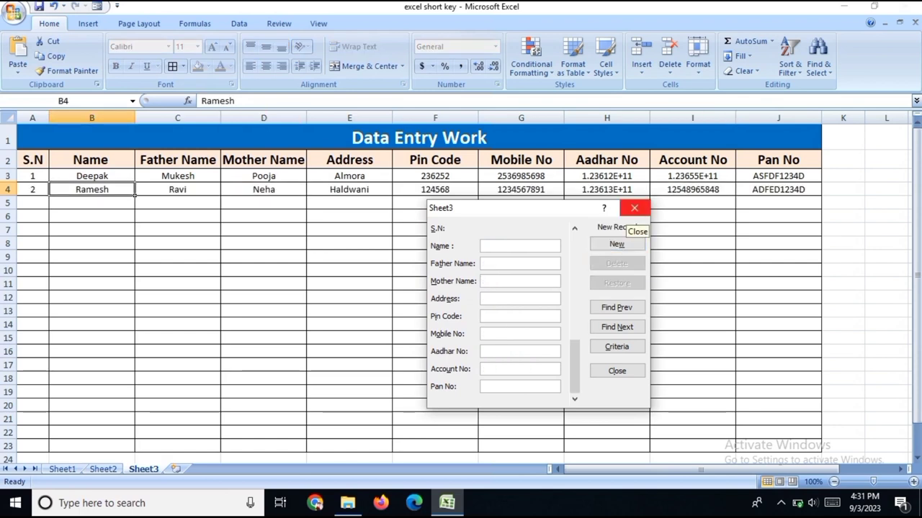
{"action": "left_click", "coordinate": [634, 209]}
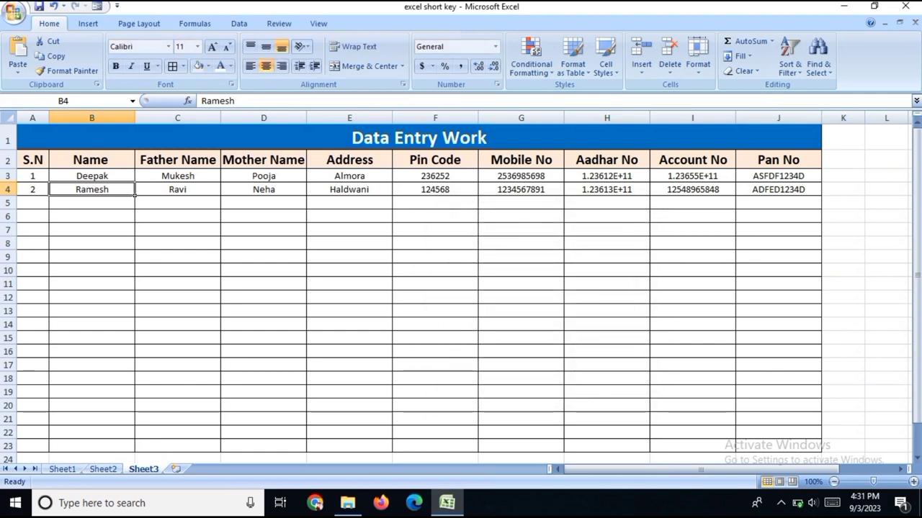
{"action": "left_click", "coordinate": [91, 203]}
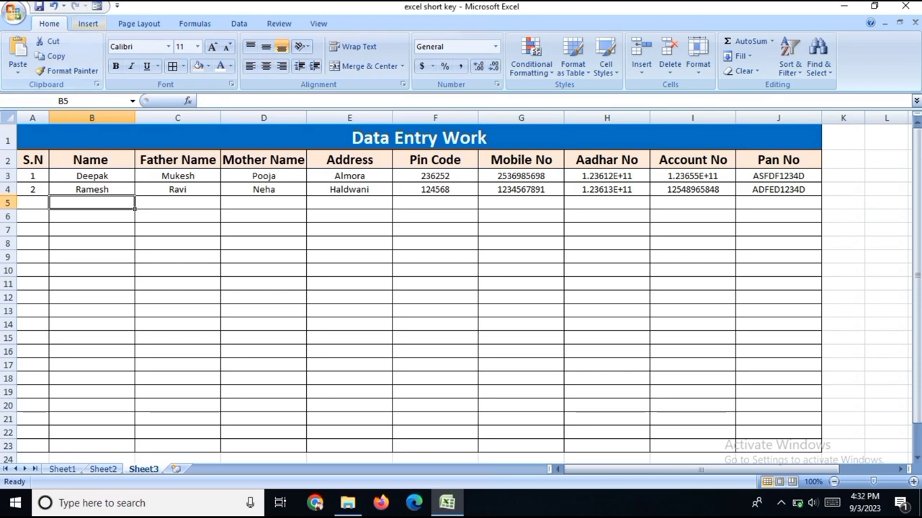
{"action": "key", "text": "alt+d"}
{"action": "key", "text": "o"}
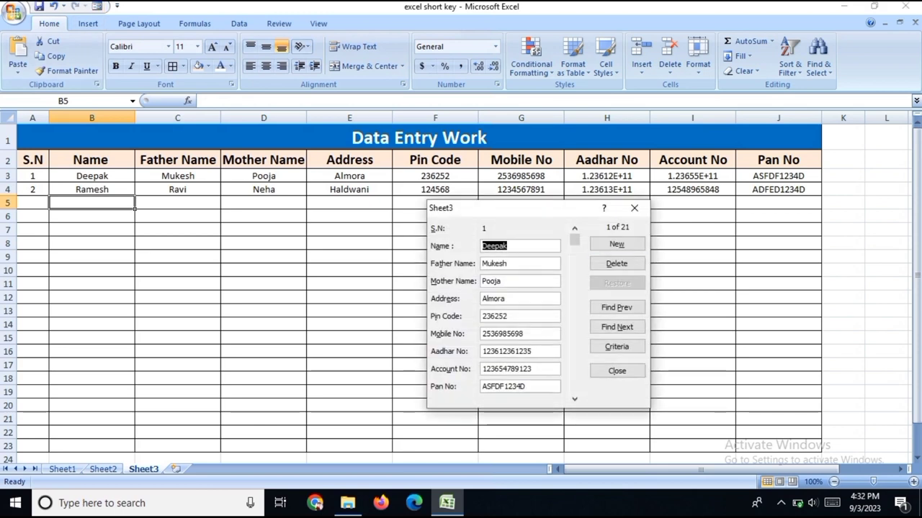
{"action": "key", "text": "alt+w"}
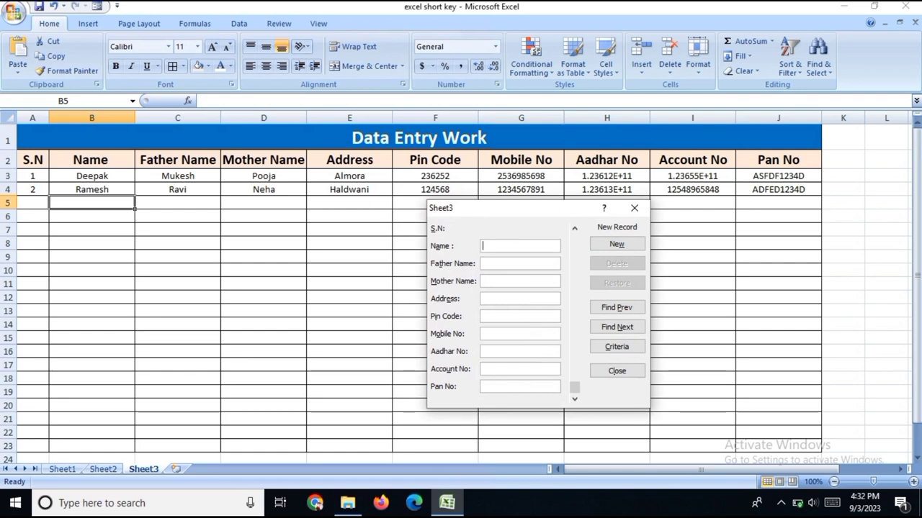
{"action": "left_click", "coordinate": [635, 208]}
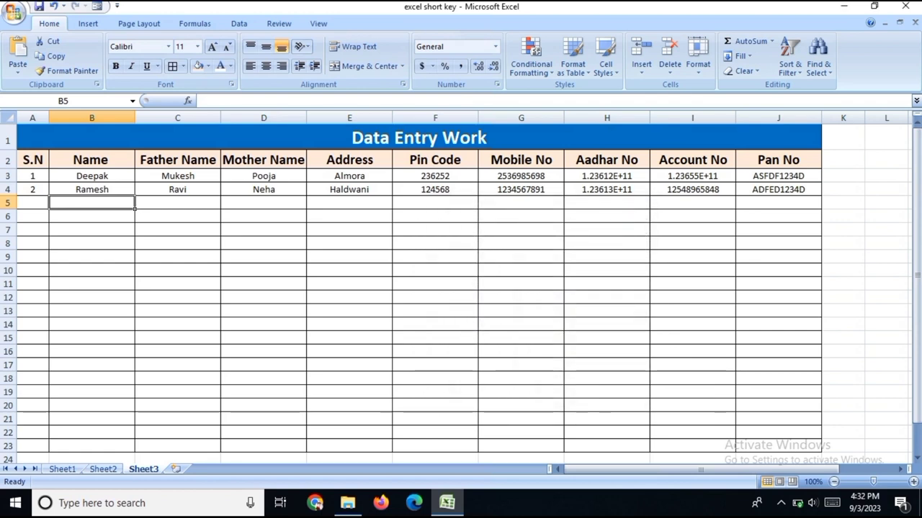
Step: Format columns H:I (Aadhar No, Account No) as Number with 0 decimal places
{"action": "left_click_drag", "start_coordinate": [607, 117], "coordinate": [736, 118]}
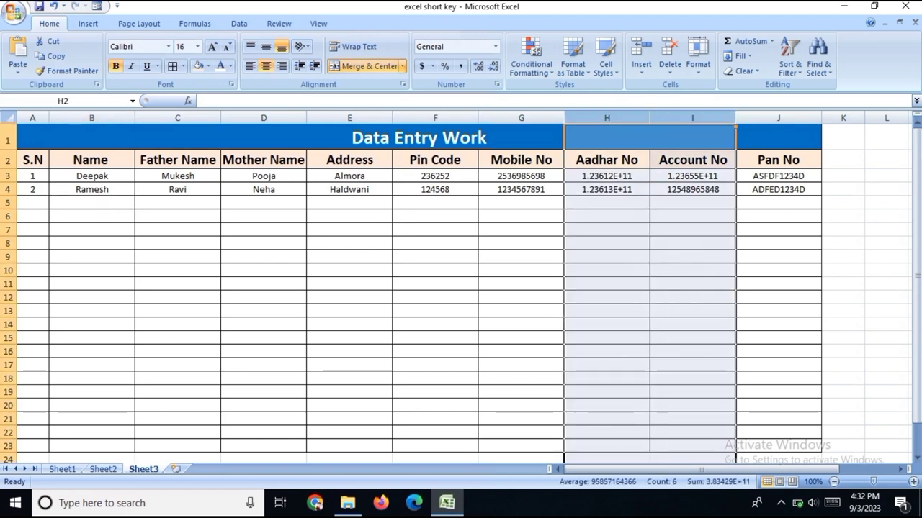
{"action": "left_click", "coordinate": [606, 203]}
{"action": "left_click_drag", "start_coordinate": [607, 118], "coordinate": [693, 117]}
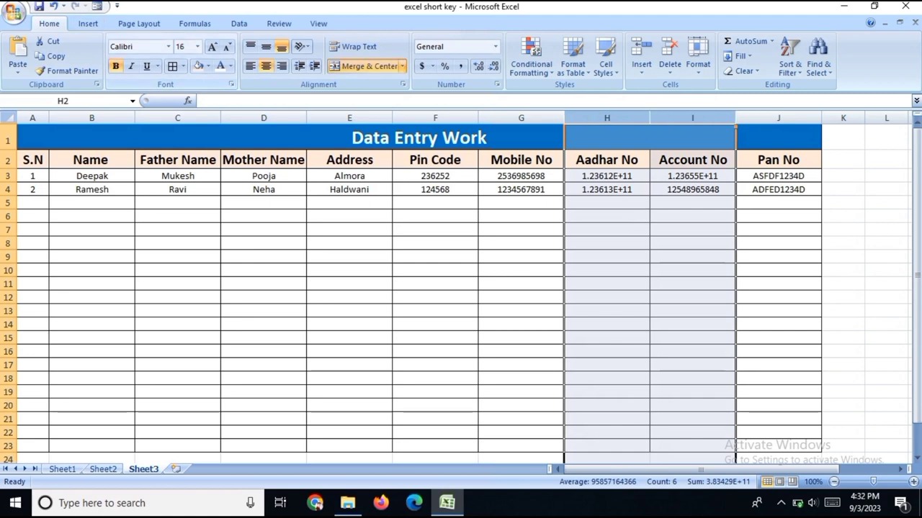
{"action": "key", "text": "ctrl+1"}
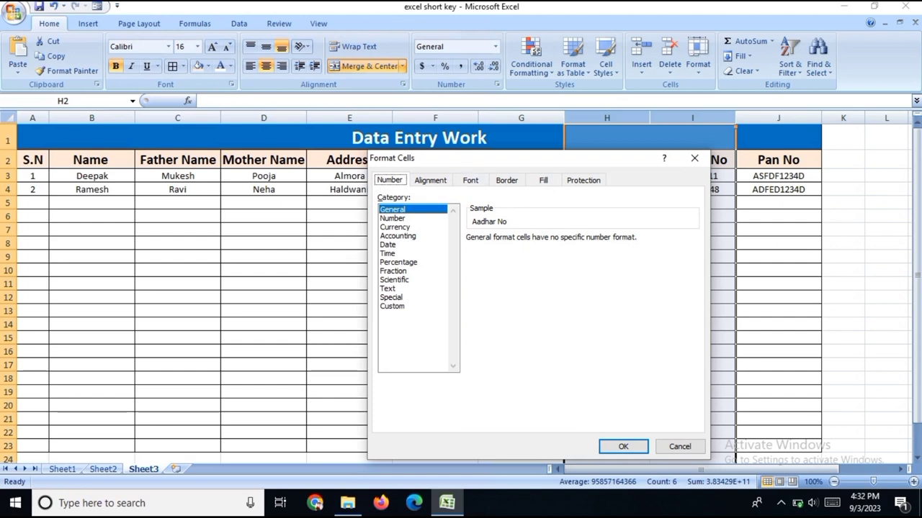
{"action": "key", "text": "Down"}
{"action": "key", "text": "Down"}
{"action": "key", "text": "Up"}
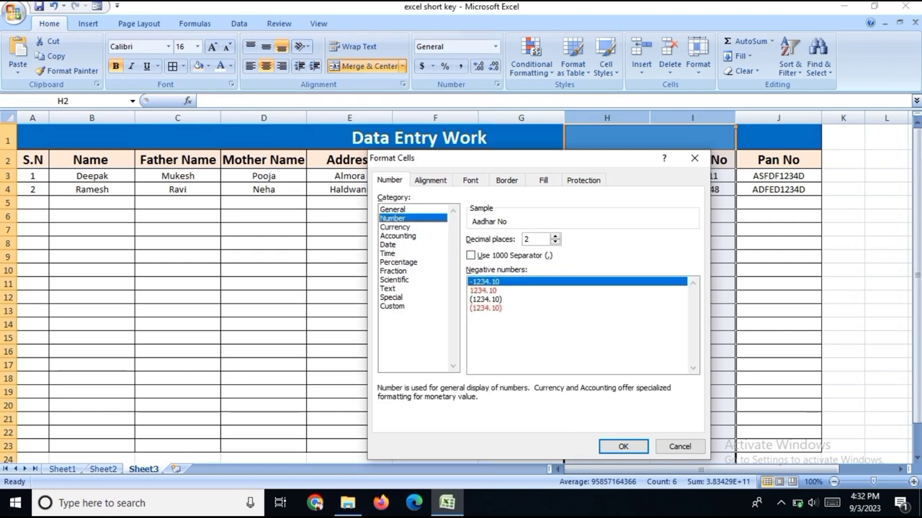
{"action": "key", "text": "Tab"}
{"action": "key", "text": "Down"}
{"action": "key", "text": "Down"}
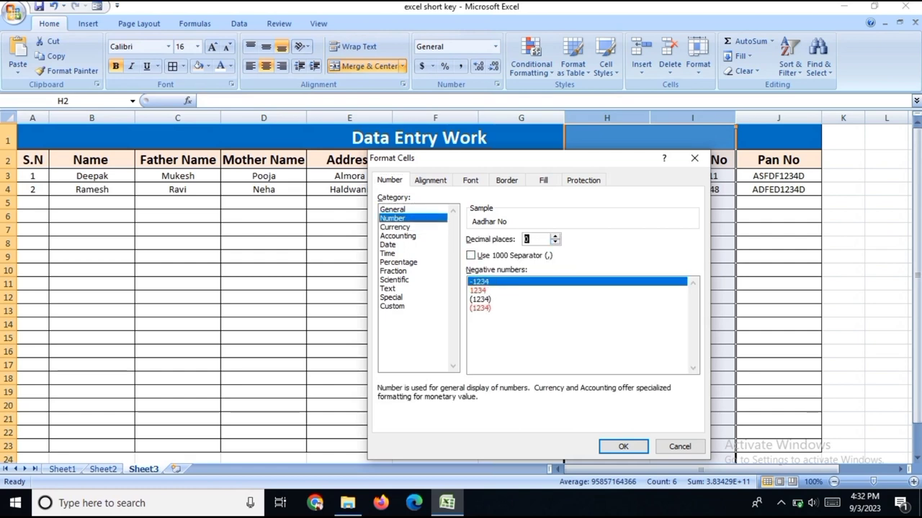
{"action": "key", "text": "Return"}
{"action": "left_click", "coordinate": [606, 257]}
{"action": "left_click", "coordinate": [691, 229]}
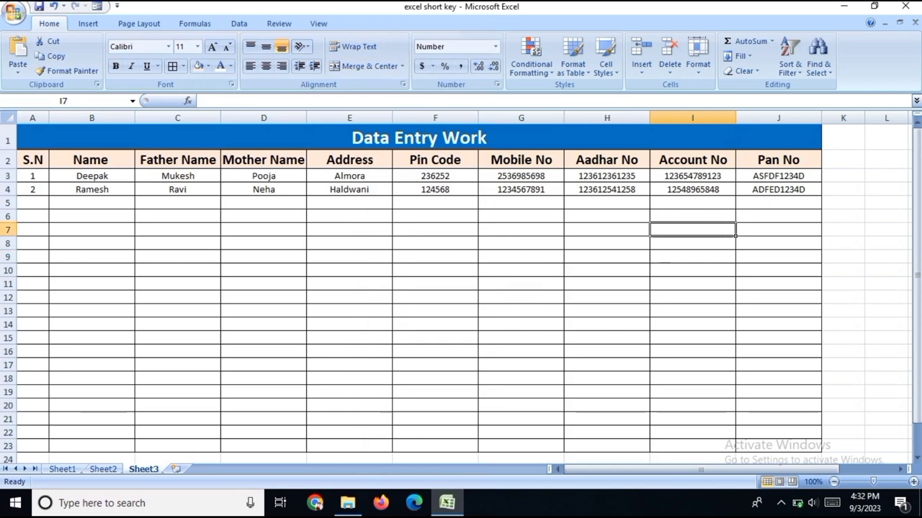